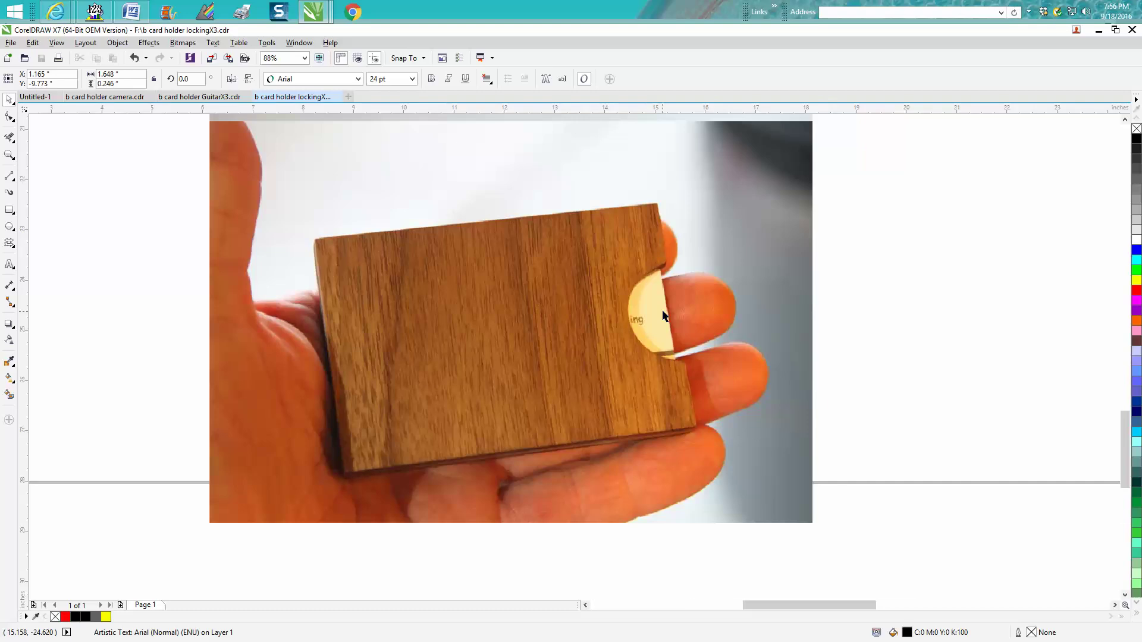
Examine the photos of the finished wooden card holder, including its locking spring slot with and without a business card.
{"action": "scroll", "coordinate": [664, 315], "scroll_direction": "down", "scroll_amount": 2}
{"action": "left_click_drag", "start_coordinate": [1126, 406], "coordinate": [1126, 364]}
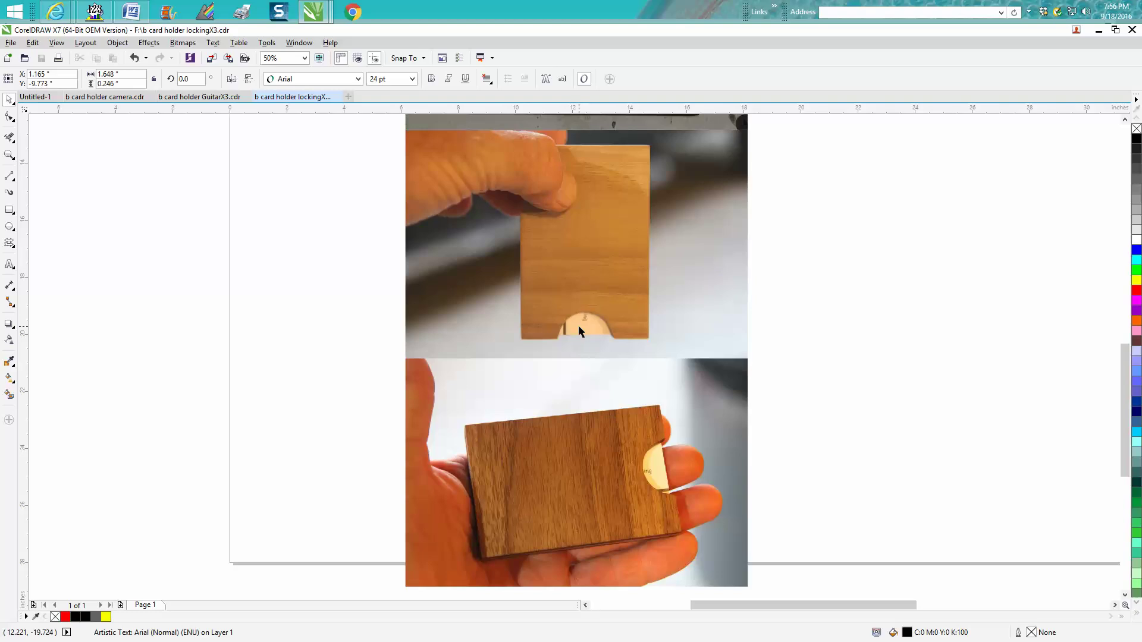
{"action": "left_click_drag", "start_coordinate": [1126, 448], "coordinate": [1126, 381]}
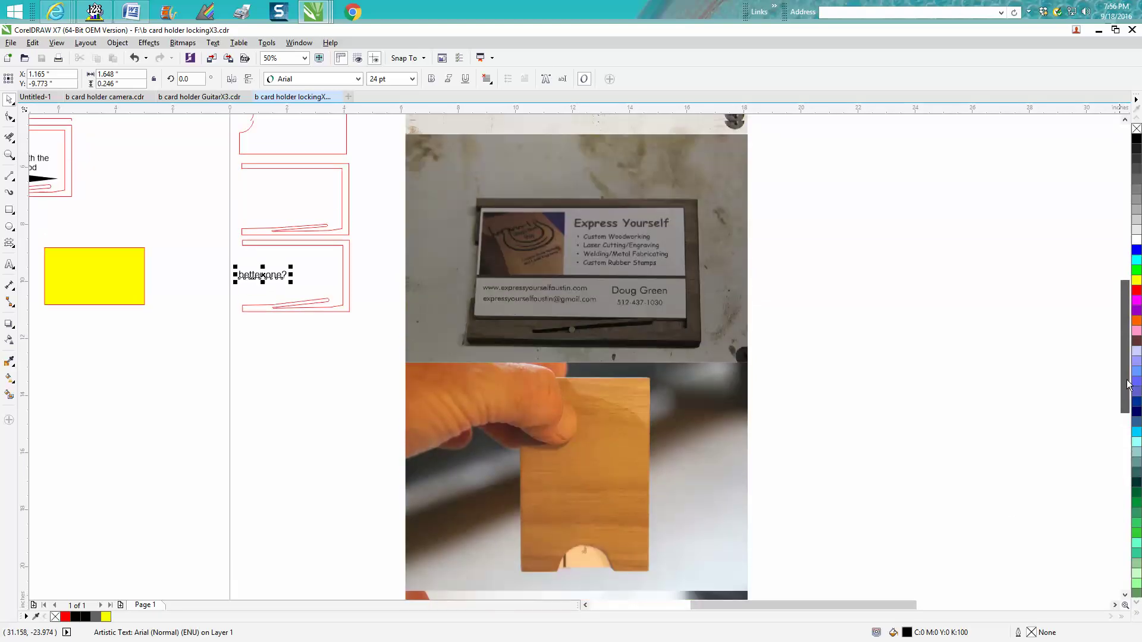
{"action": "left_click", "coordinate": [10, 156]}
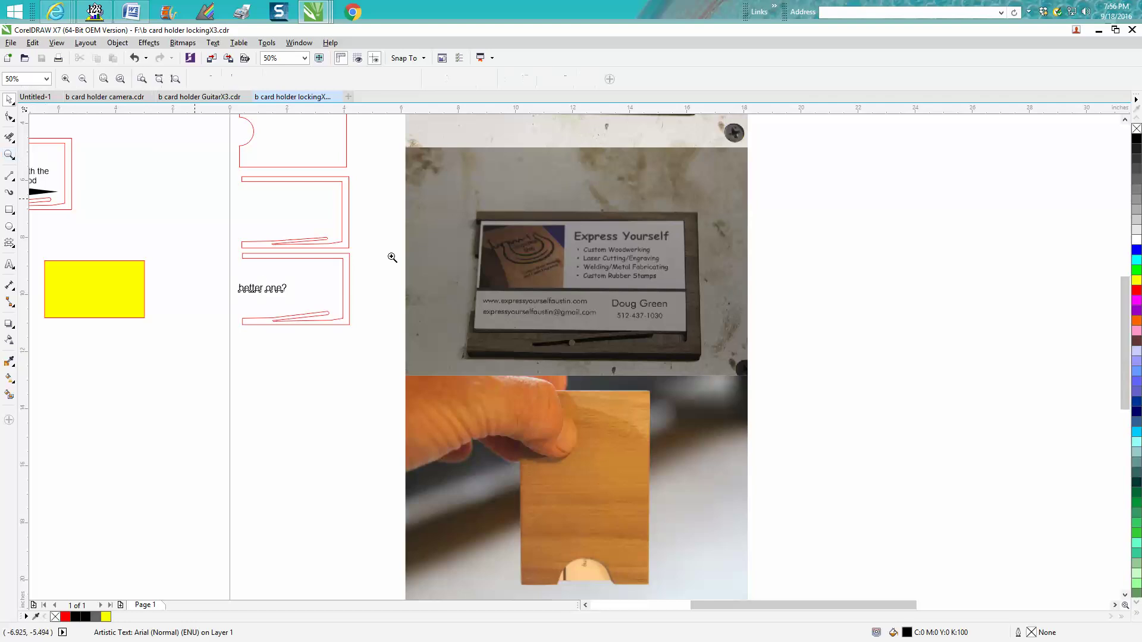
{"action": "left_click_drag", "start_coordinate": [386, 183], "coordinate": [798, 408]}
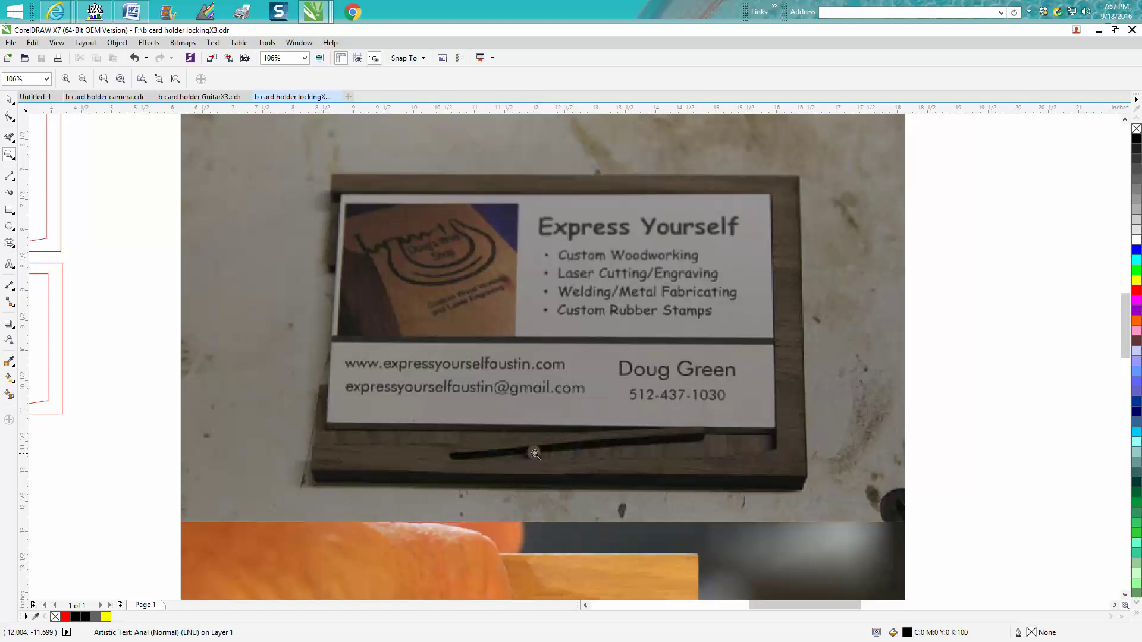
{"action": "left_click_drag", "start_coordinate": [1129, 337], "coordinate": [1128, 293]}
{"action": "scroll", "coordinate": [546, 429], "scroll_direction": "up", "scroll_amount": 2}
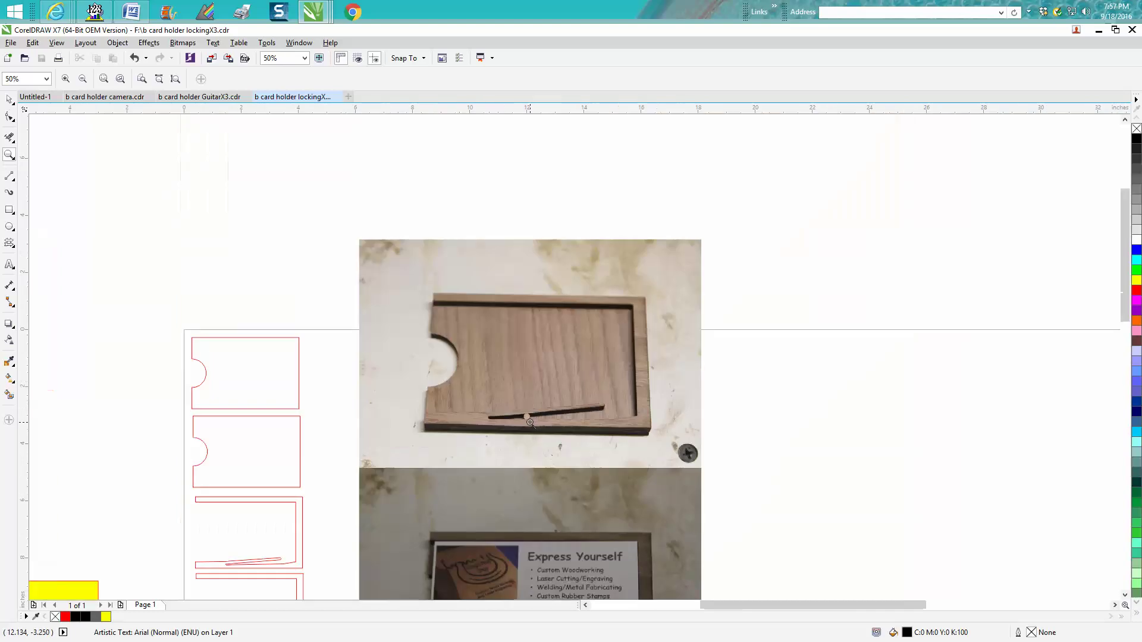
{"action": "right_click", "coordinate": [516, 418]}
{"action": "left_click_drag", "start_coordinate": [1125, 303], "coordinate": [1125, 343]}
{"action": "left_click_drag", "start_coordinate": [412, 375], "coordinate": [722, 572]}
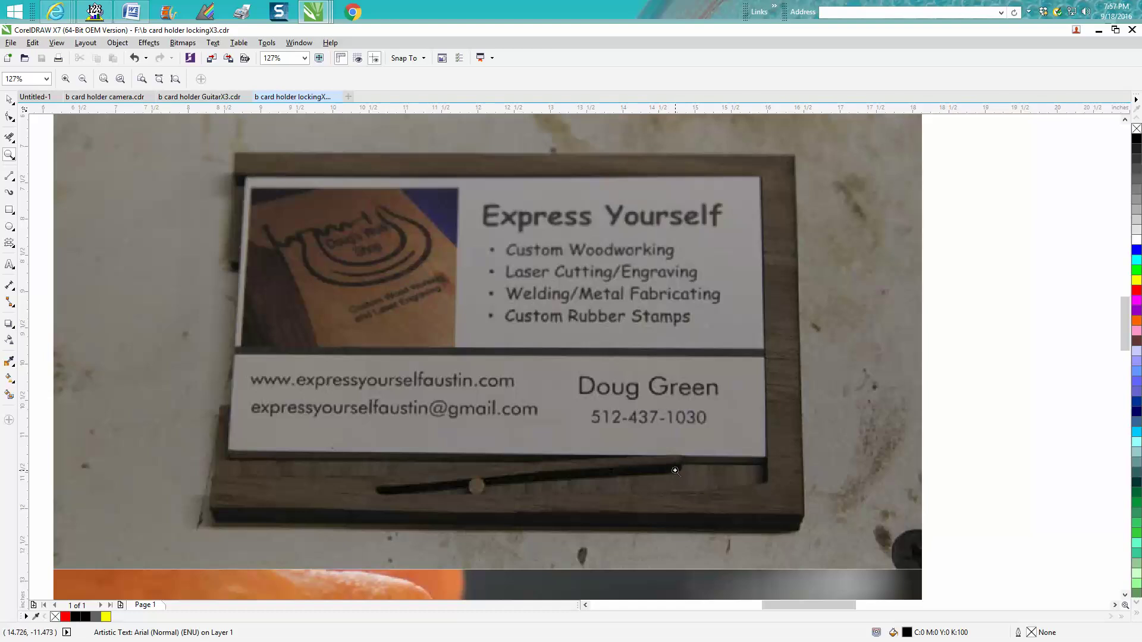
{"action": "scroll", "coordinate": [675, 471], "scroll_direction": "down", "scroll_amount": 2}
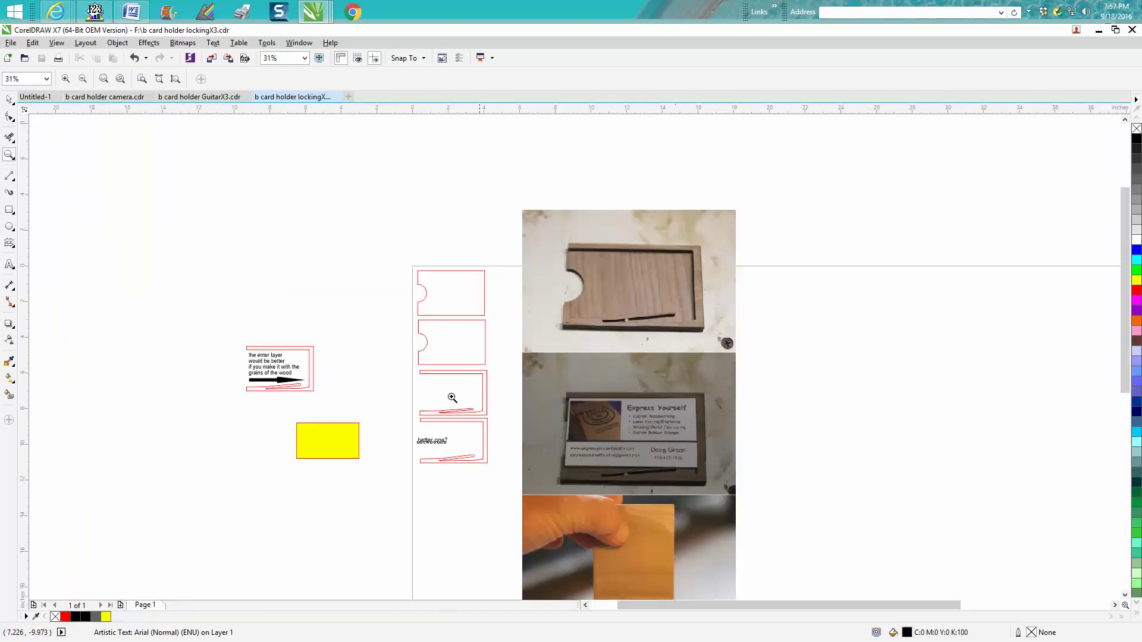
Review the red cut outlines of the holder's layers beside the photos and select the upper of the two on-page spring frames.
{"action": "left_click_drag", "start_coordinate": [397, 260], "coordinate": [520, 485]}
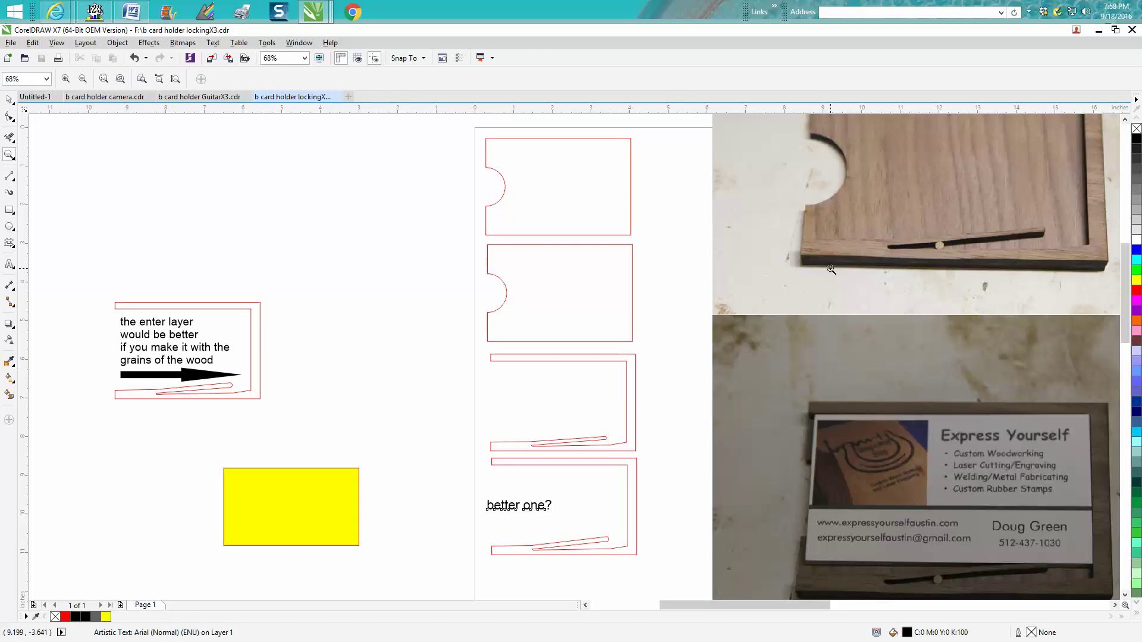
{"action": "scroll", "coordinate": [831, 270], "scroll_direction": "down", "scroll_amount": 5}
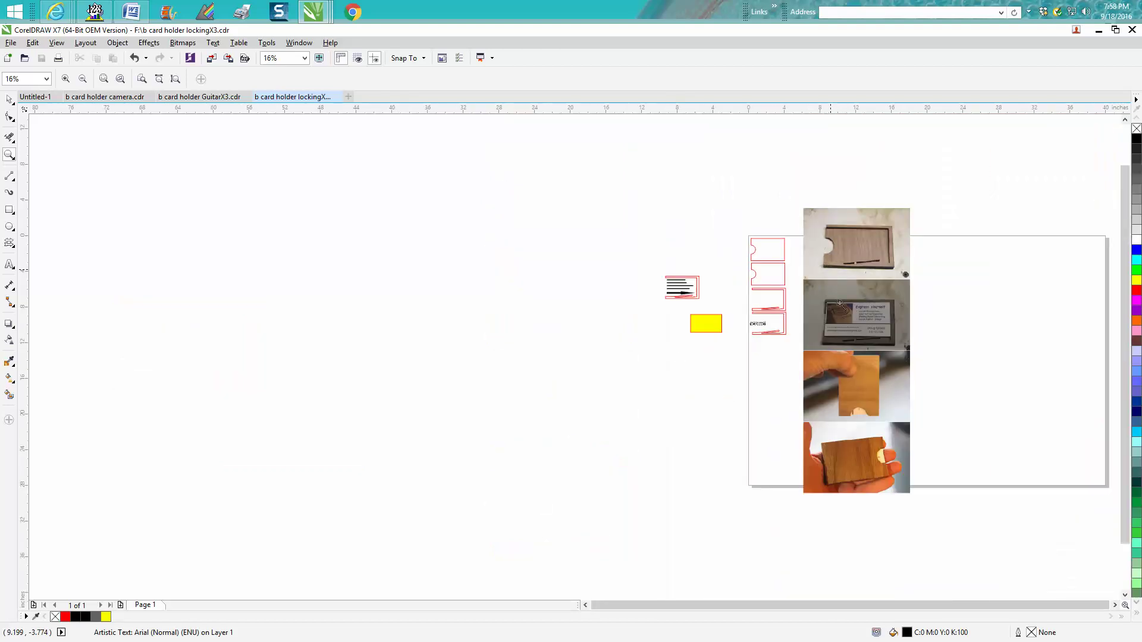
{"action": "scroll", "coordinate": [844, 450], "scroll_direction": "up", "scroll_amount": 10}
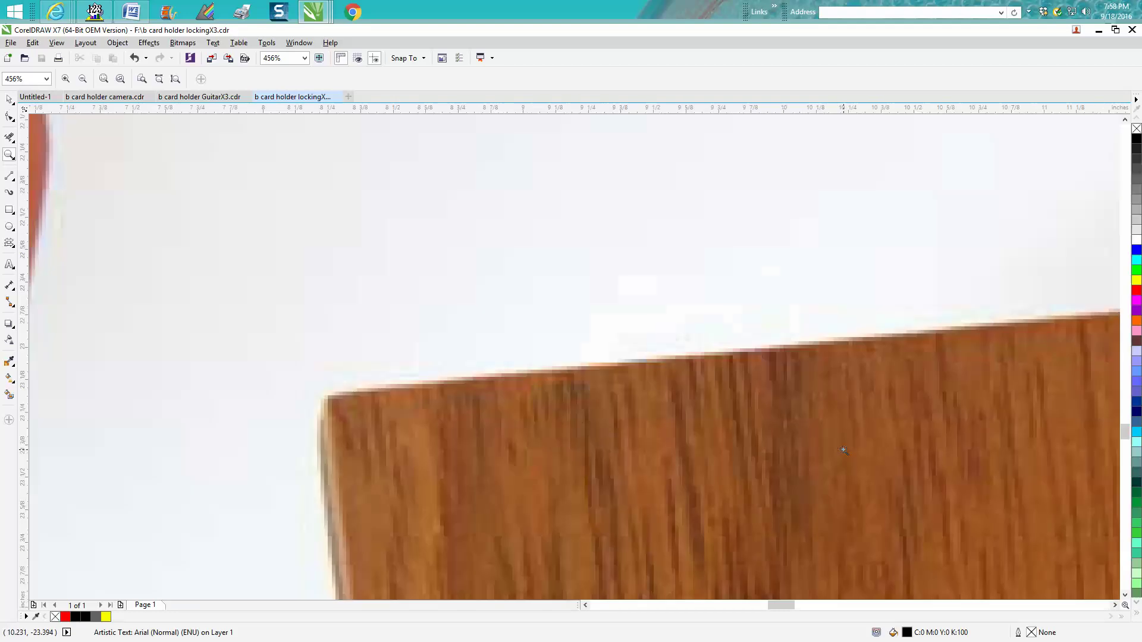
{"action": "scroll", "coordinate": [566, 410], "scroll_direction": "down", "scroll_amount": 6}
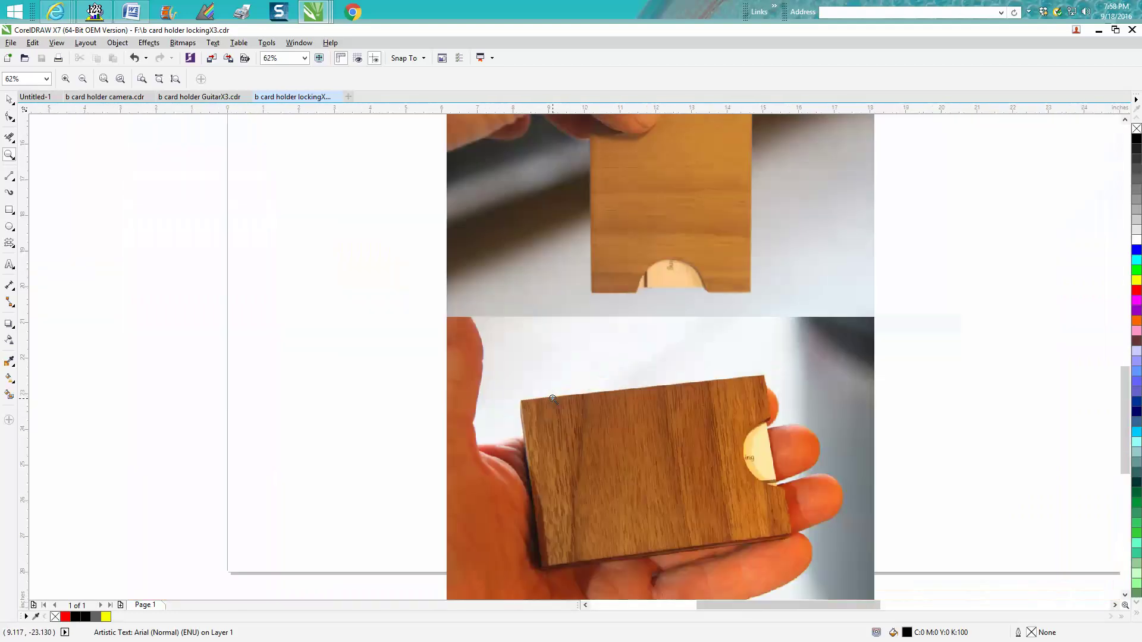
{"action": "scroll", "coordinate": [553, 400], "scroll_direction": "down", "scroll_amount": 2}
{"action": "scroll", "coordinate": [553, 400], "scroll_direction": "down", "scroll_amount": 2}
{"action": "left_click", "coordinate": [9, 153]}
{"action": "left_click_drag", "start_coordinate": [438, 182], "coordinate": [559, 333]}
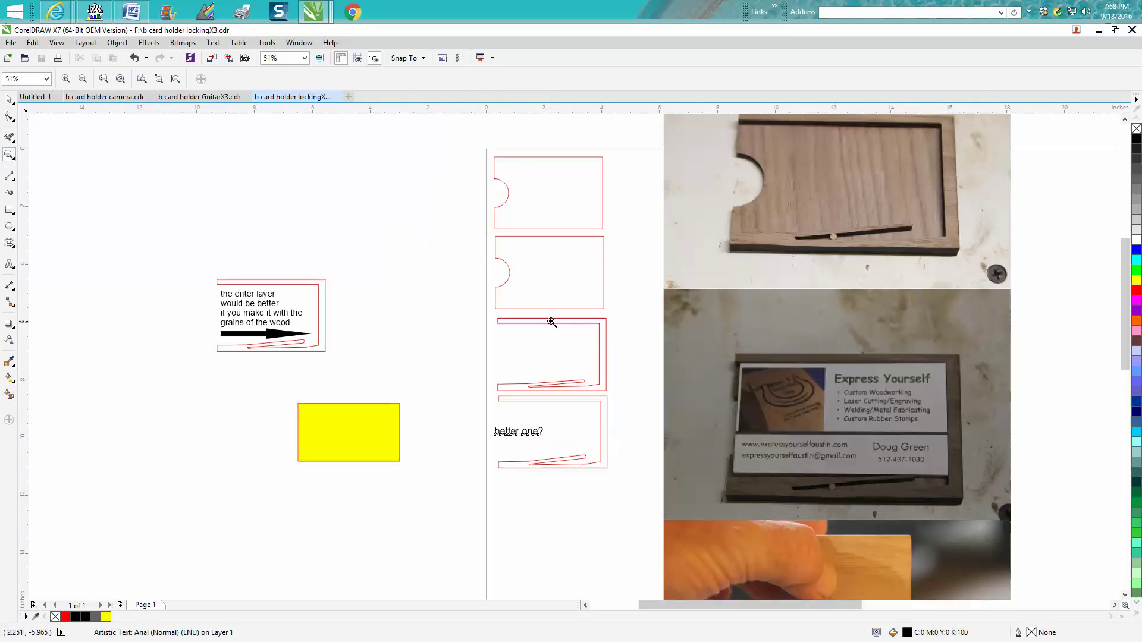
{"action": "left_click", "coordinate": [9, 100]}
{"action": "left_click", "coordinate": [530, 324]}
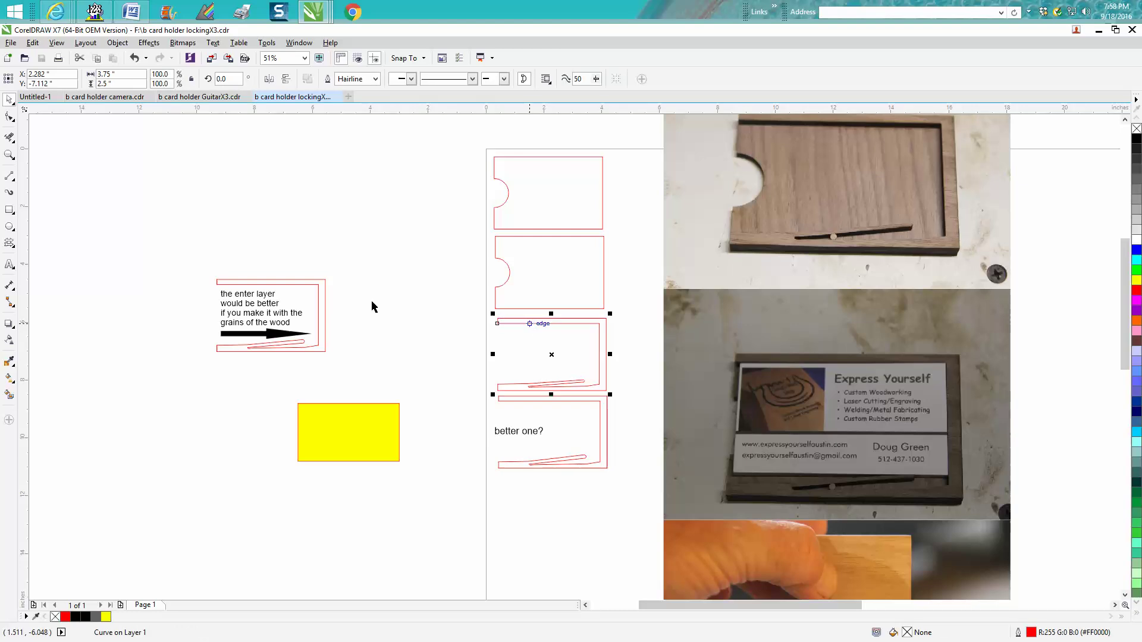
Inspect the rounded and tapered ends of the spring slot in the "better one?" frame.
{"action": "left_click", "coordinate": [9, 155]}
{"action": "left_click_drag", "start_coordinate": [466, 360], "coordinate": [634, 501]}
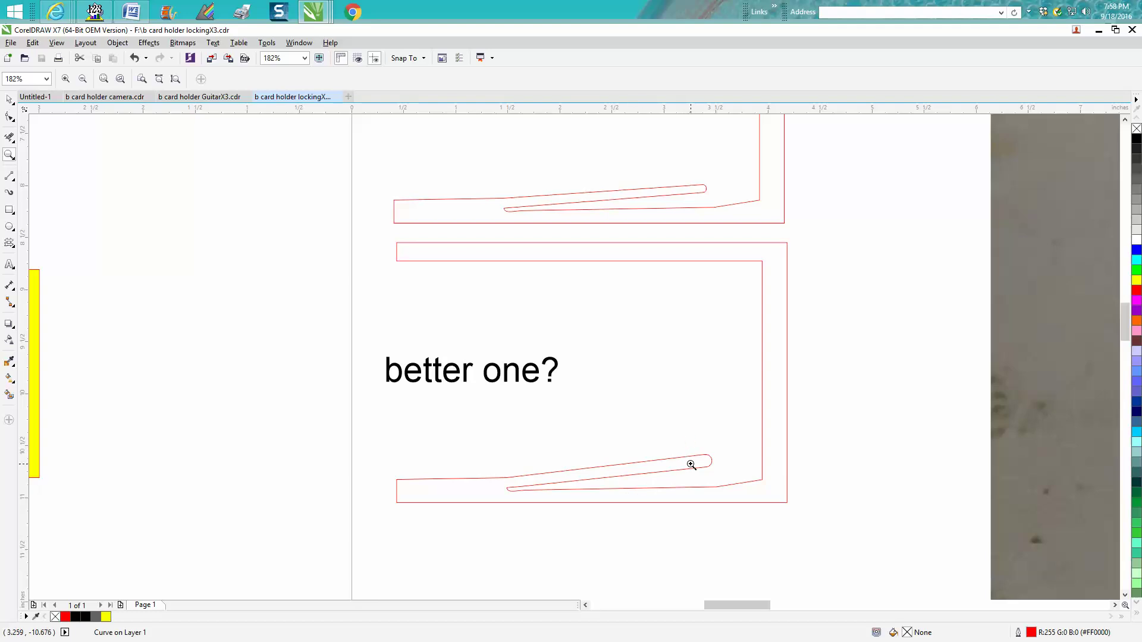
{"action": "left_click_drag", "start_coordinate": [678, 437], "coordinate": [794, 522]}
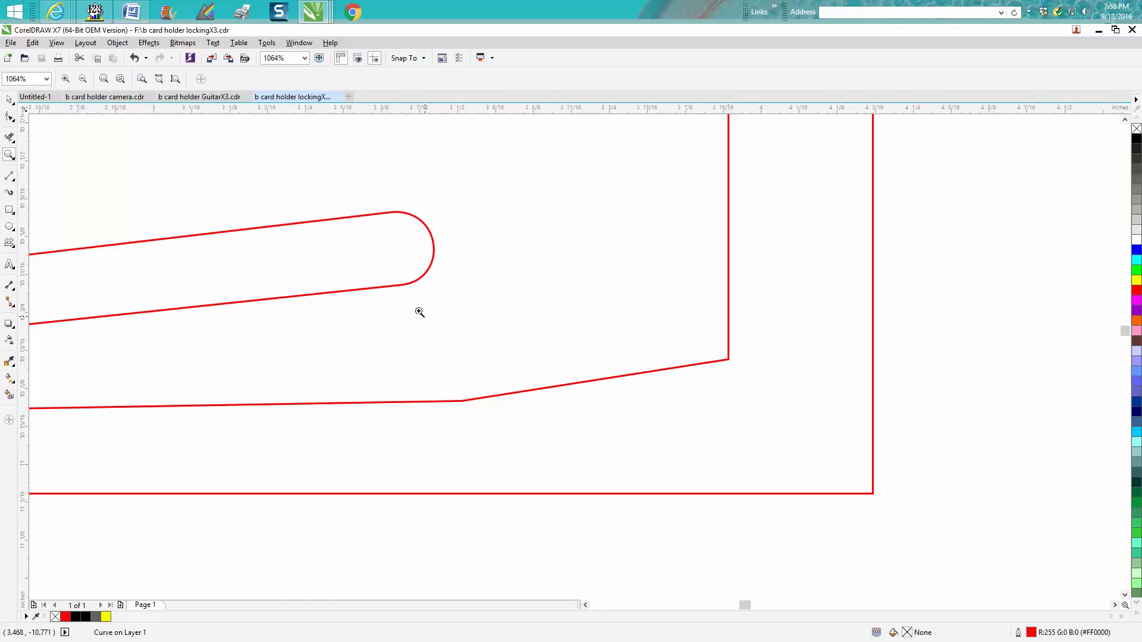
{"action": "scroll", "coordinate": [416, 309], "scroll_direction": "down", "scroll_amount": 4}
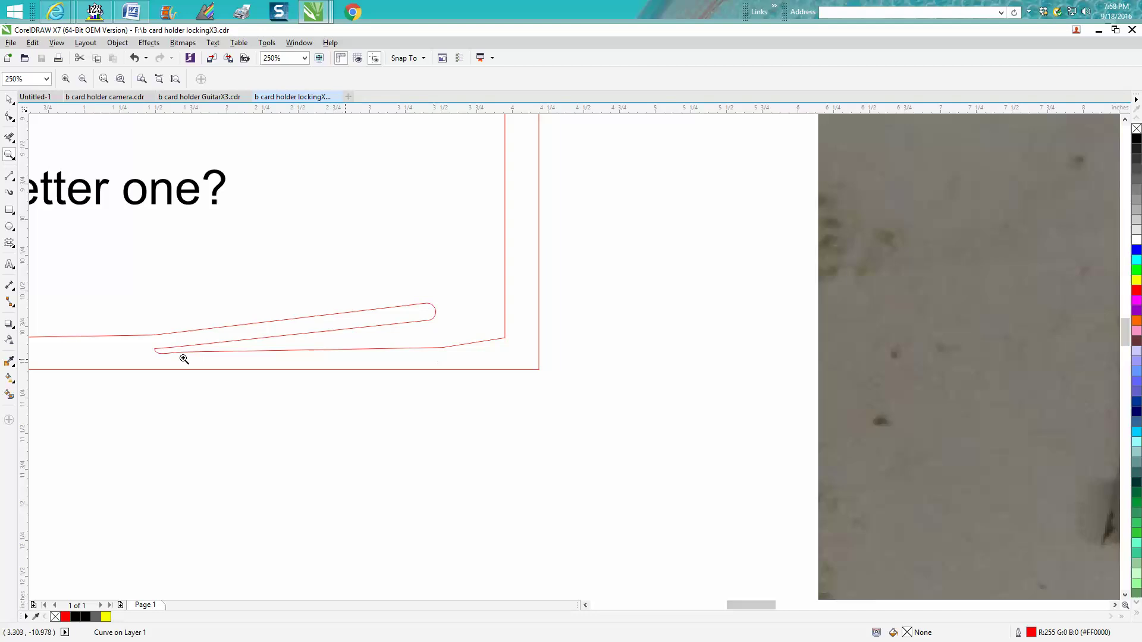
{"action": "left_click_drag", "start_coordinate": [148, 335], "coordinate": [179, 360]}
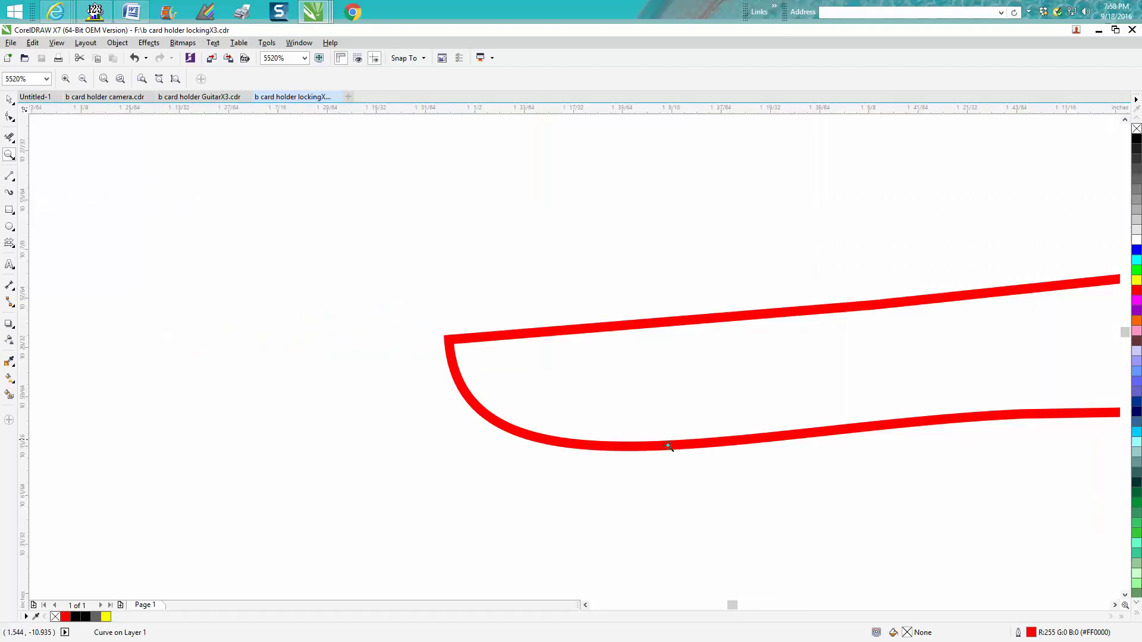
{"action": "scroll", "coordinate": [660, 415], "scroll_direction": "down", "scroll_amount": 6}
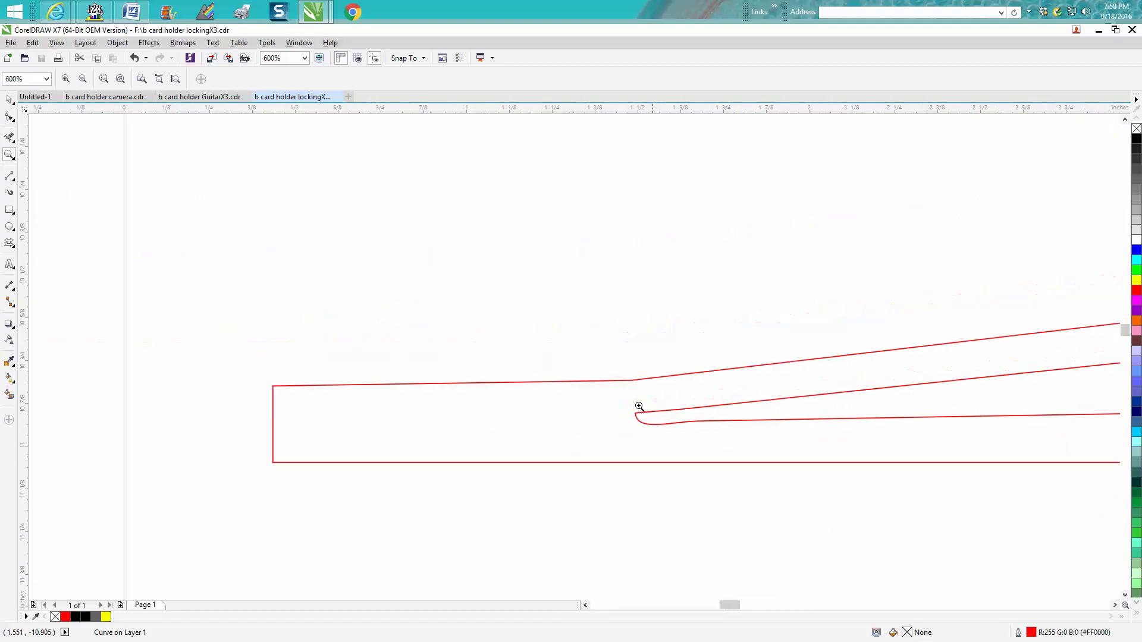
{"action": "scroll", "coordinate": [637, 409], "scroll_direction": "down", "scroll_amount": 4}
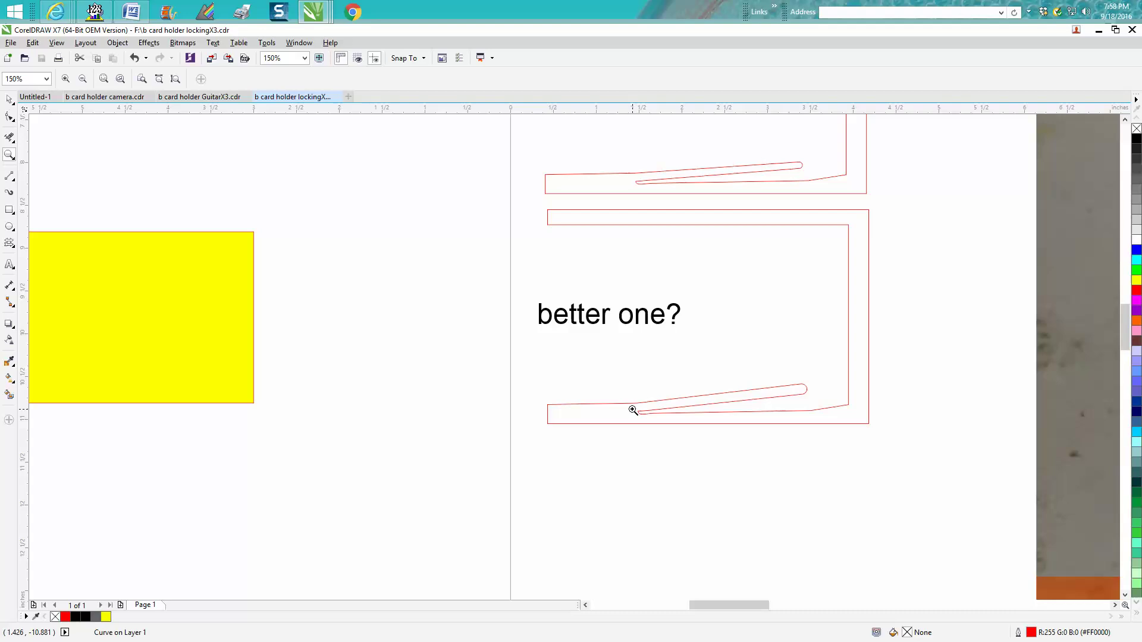
{"action": "scroll", "coordinate": [633, 411], "scroll_direction": "down", "scroll_amount": 1}
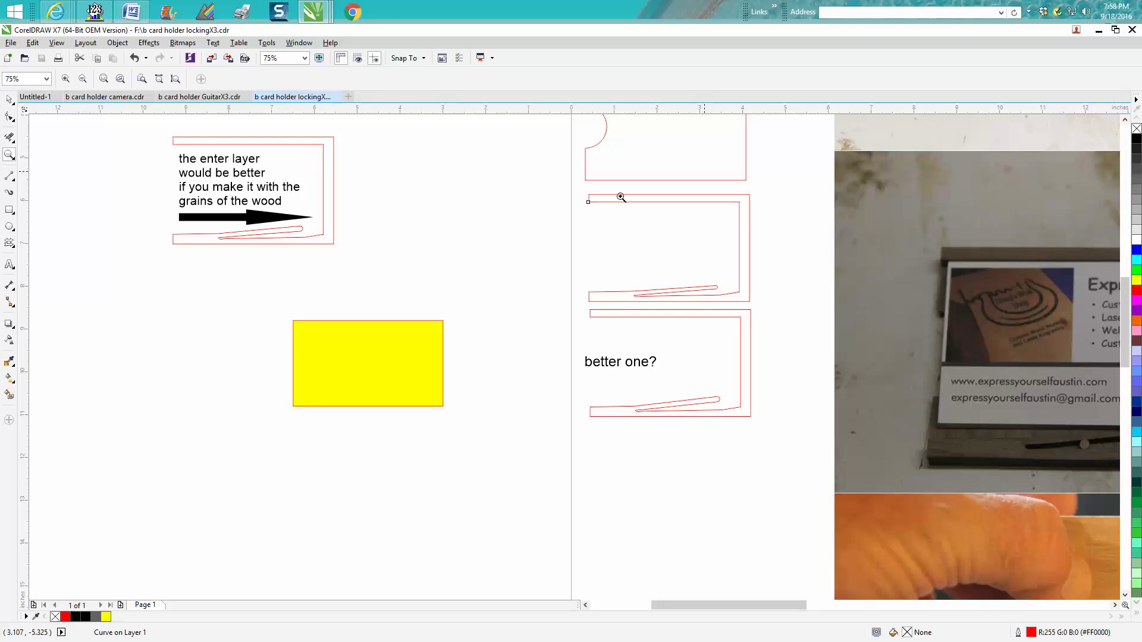
Examine the wood-grain direction note on the off-page frame and compare the design with the spring in the photos.
{"action": "left_click_drag", "start_coordinate": [124, 132], "coordinate": [369, 258]}
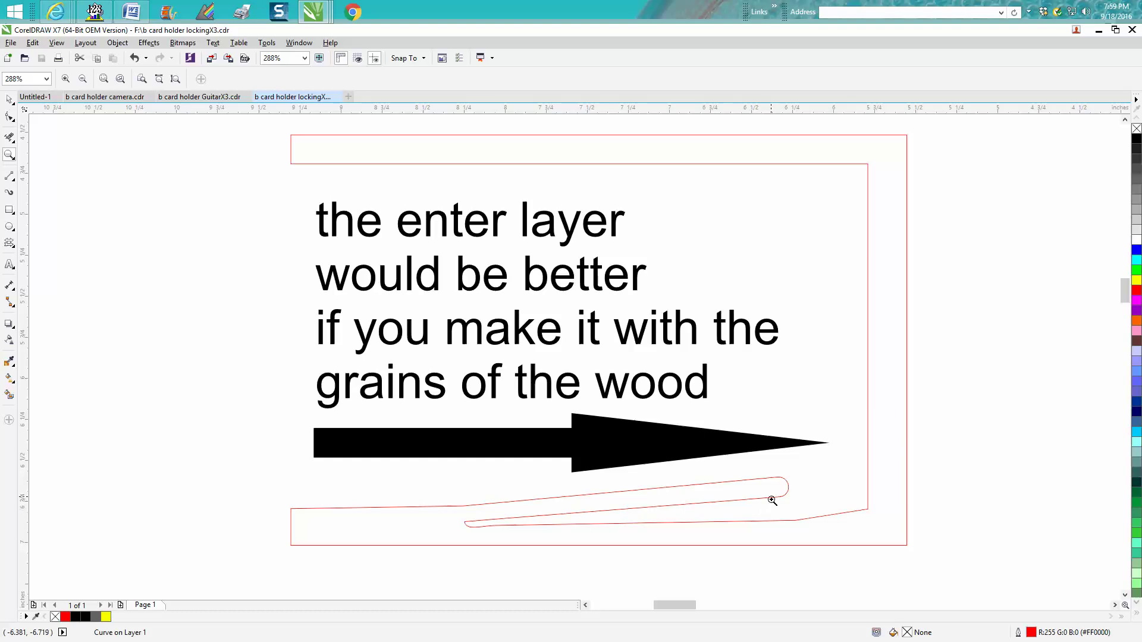
{"action": "scroll", "coordinate": [772, 497], "scroll_direction": "down", "scroll_amount": 5}
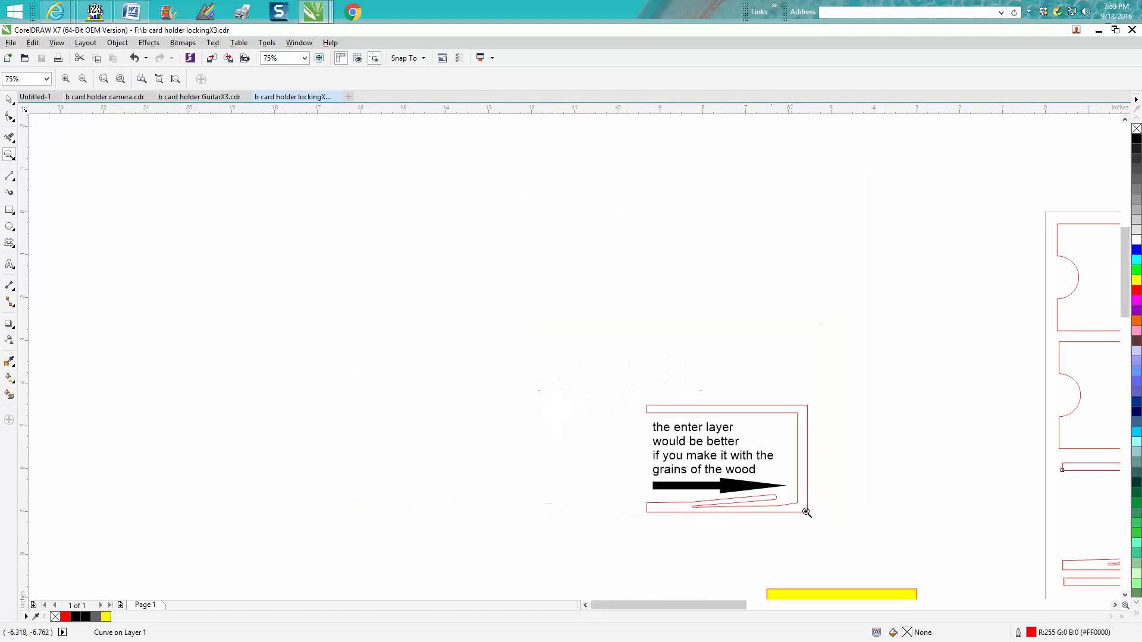
{"action": "scroll", "coordinate": [1132, 324], "scroll_direction": "down", "scroll_amount": 3}
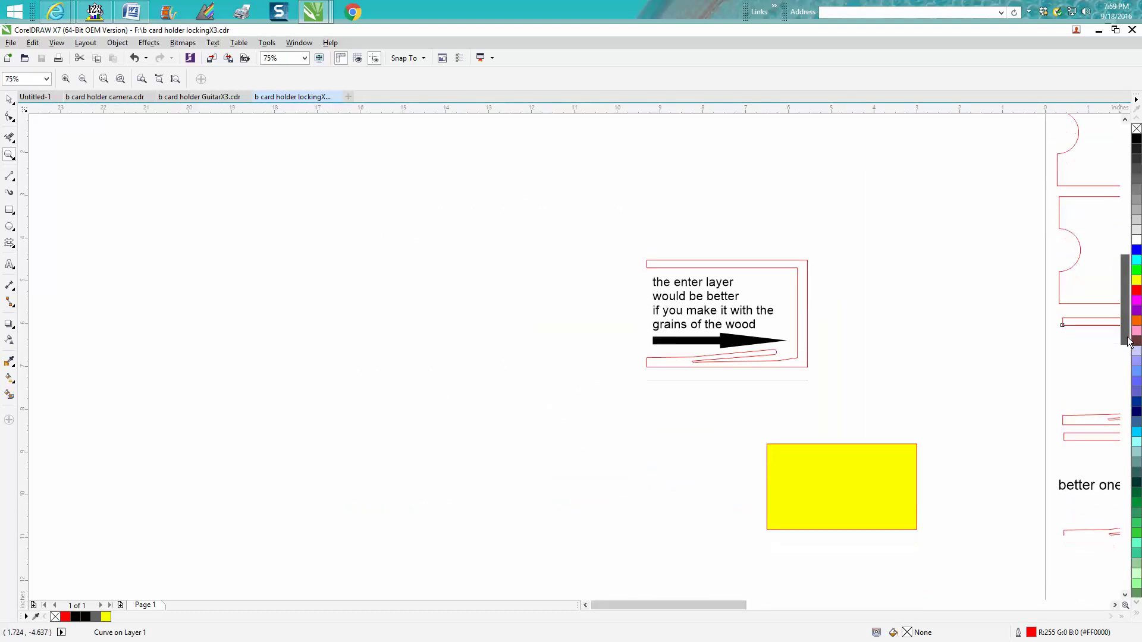
{"action": "left_click_drag", "start_coordinate": [737, 613], "coordinate": [822, 605]}
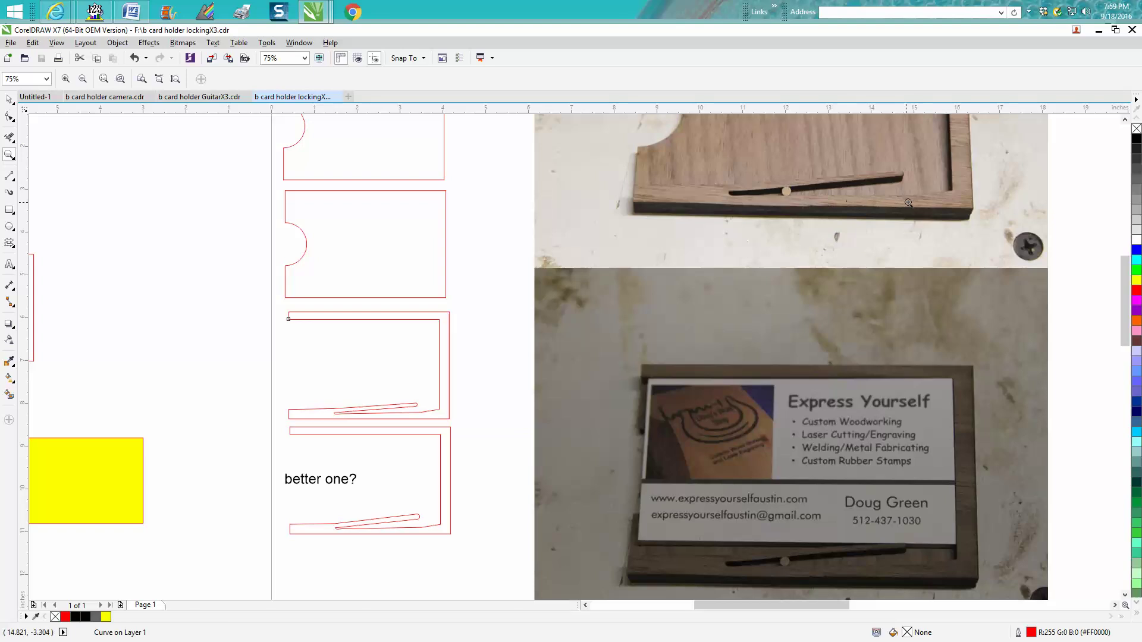
{"action": "right_click", "coordinate": [738, 191]}
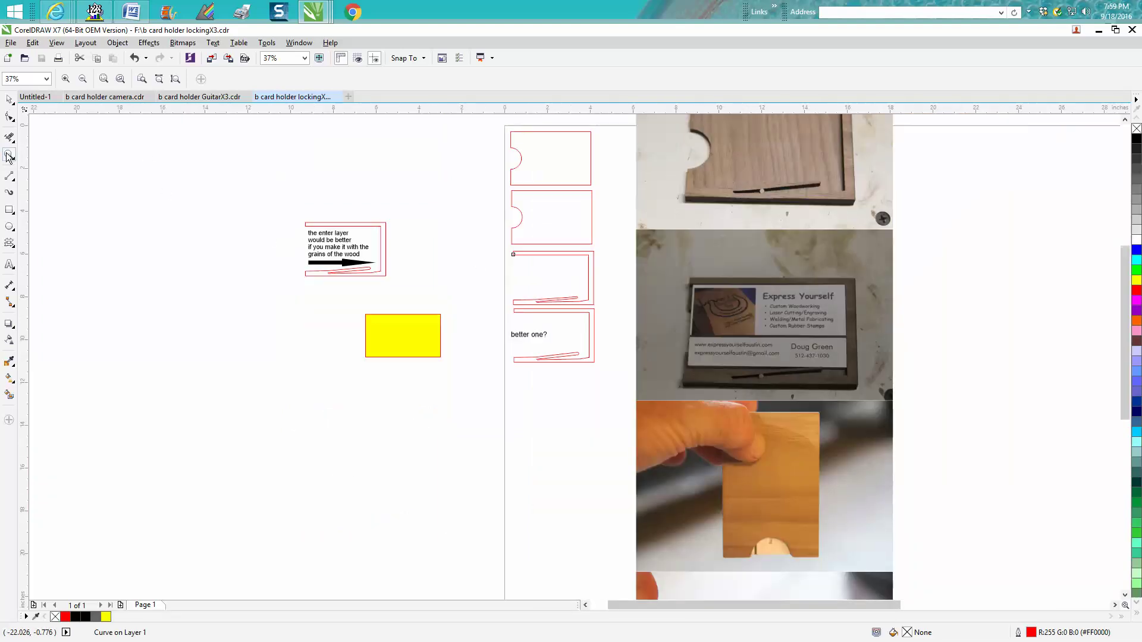
Place the yellow 3.5 by 2 inch card rectangle against the inner upper-right corner of the "better one?" frame.
{"action": "left_click_drag", "start_coordinate": [346, 298], "coordinate": [617, 401]}
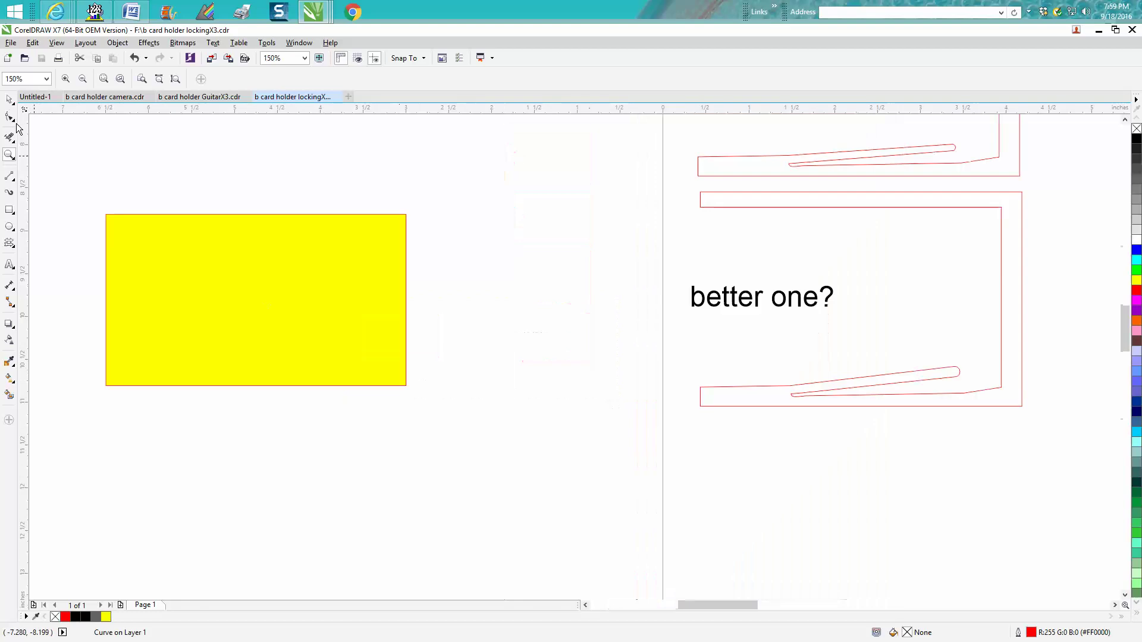
{"action": "left_click", "coordinate": [9, 100]}
{"action": "left_click", "coordinate": [201, 245]}
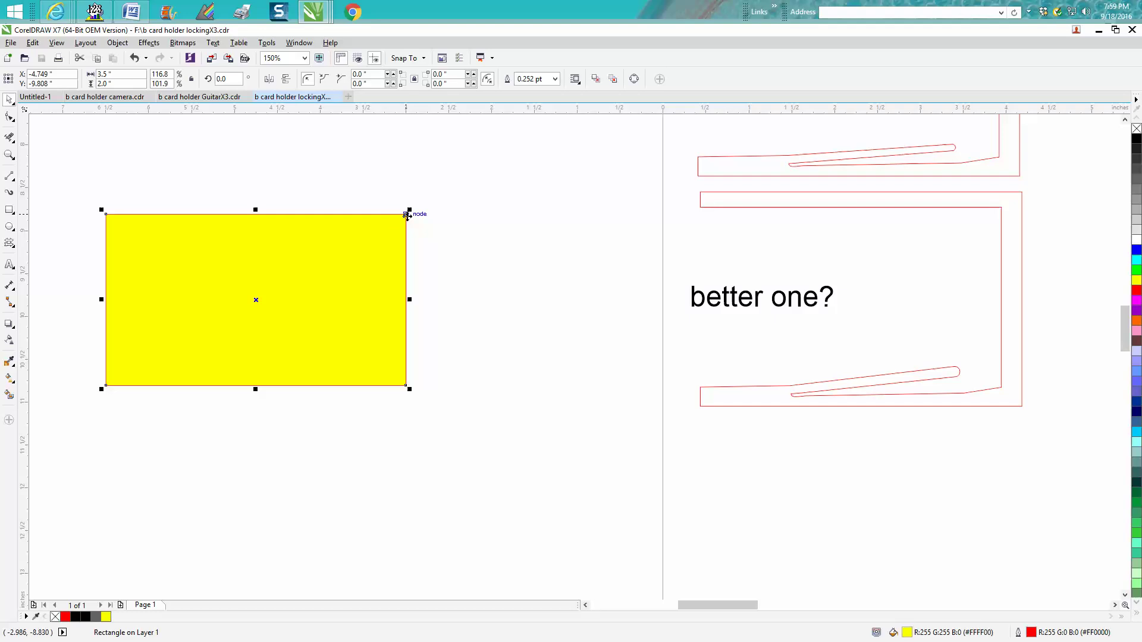
{"action": "left_click_drag", "start_coordinate": [406, 215], "coordinate": [1002, 208]}
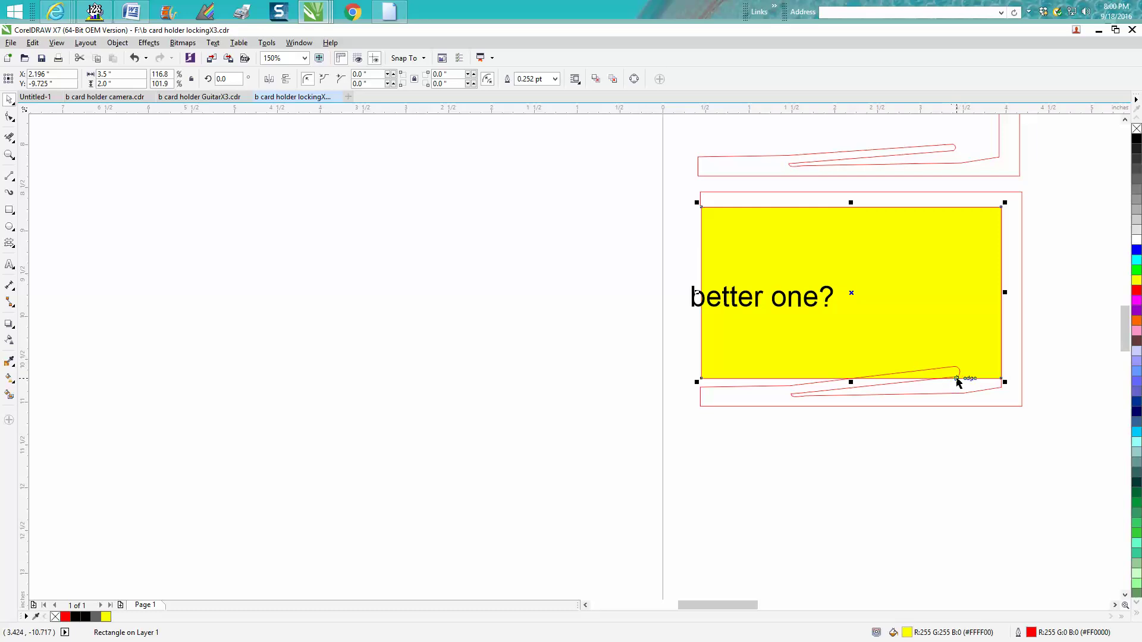
Move the yellow card rectangle off the "better one?" frame into the empty area left of the page.
{"action": "scroll", "coordinate": [955, 381], "scroll_direction": "down", "scroll_amount": 4}
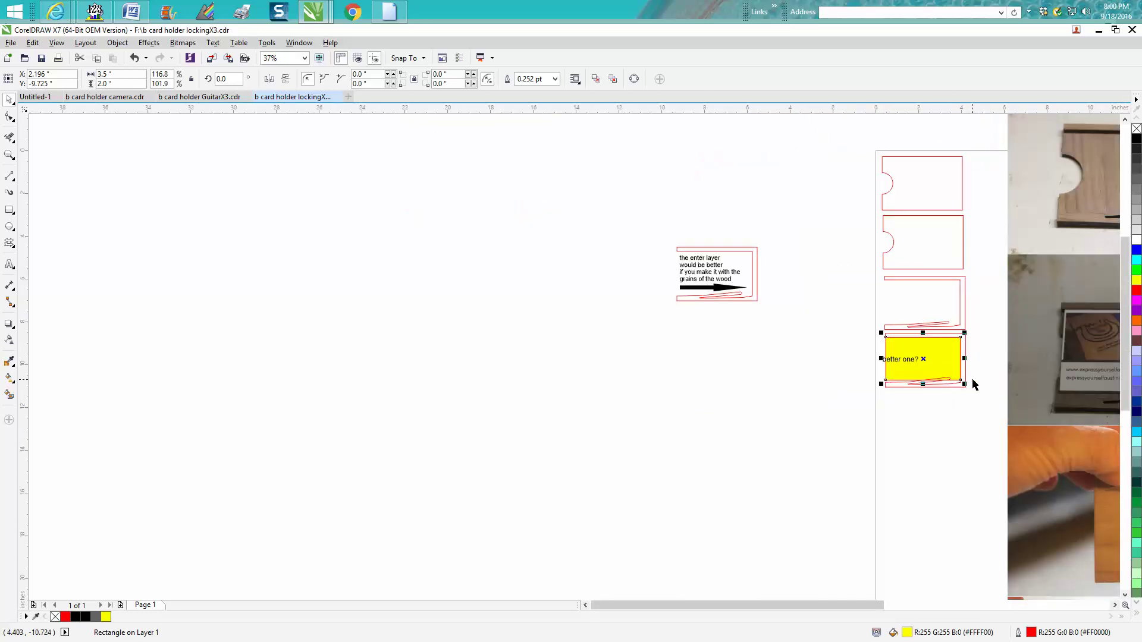
{"action": "left_click", "coordinate": [884, 605]}
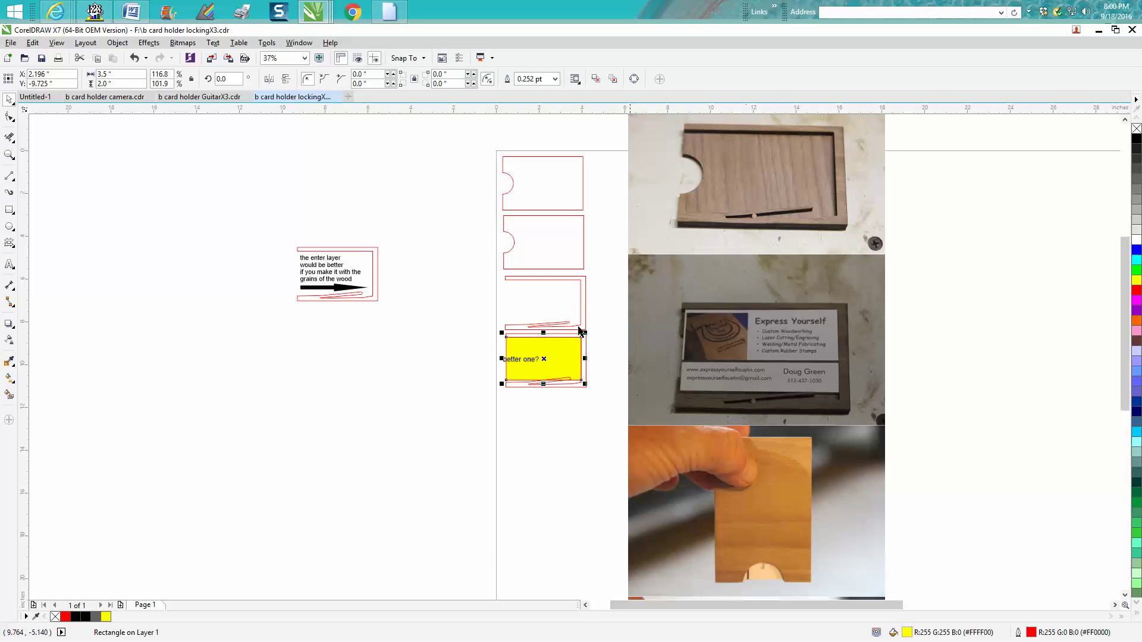
{"action": "left_click_drag", "start_coordinate": [544, 358], "coordinate": [412, 361]}
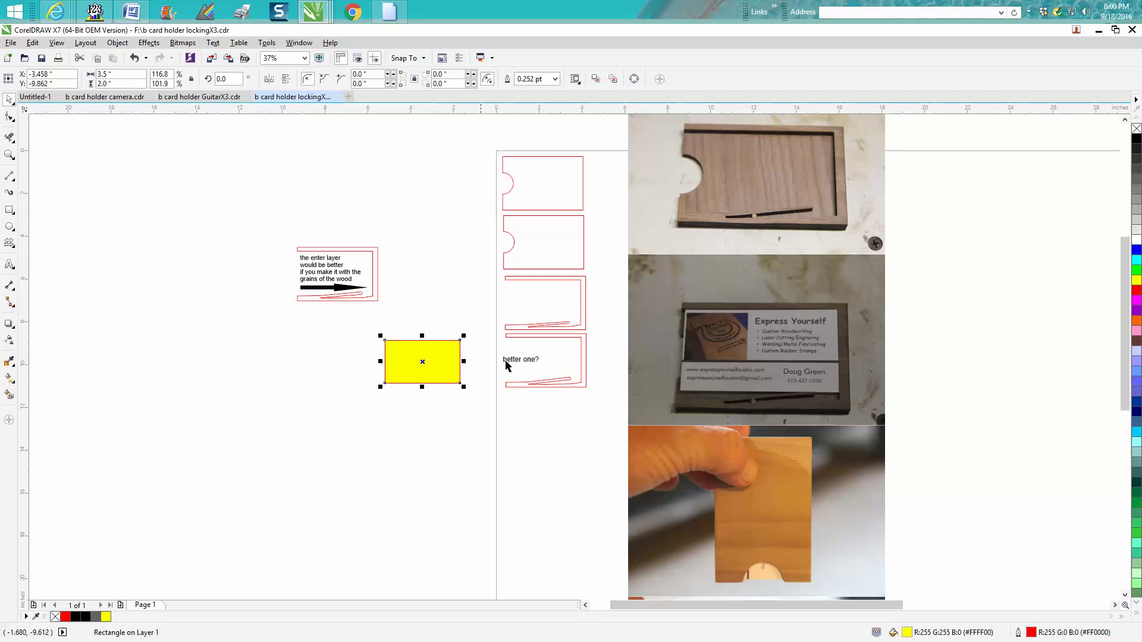
Duplicate the "better one?" frame outline into the empty area below the yellow rectangle.
{"action": "left_click", "coordinate": [536, 338]}
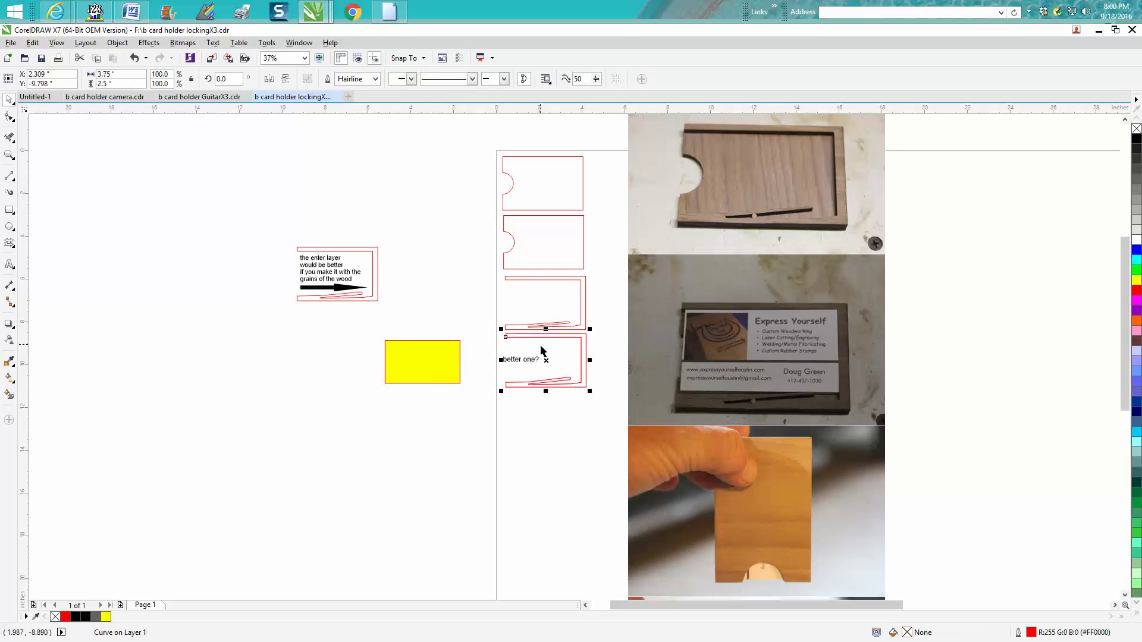
{"action": "left_click_drag", "start_coordinate": [512, 402], "coordinate": [376, 443]}
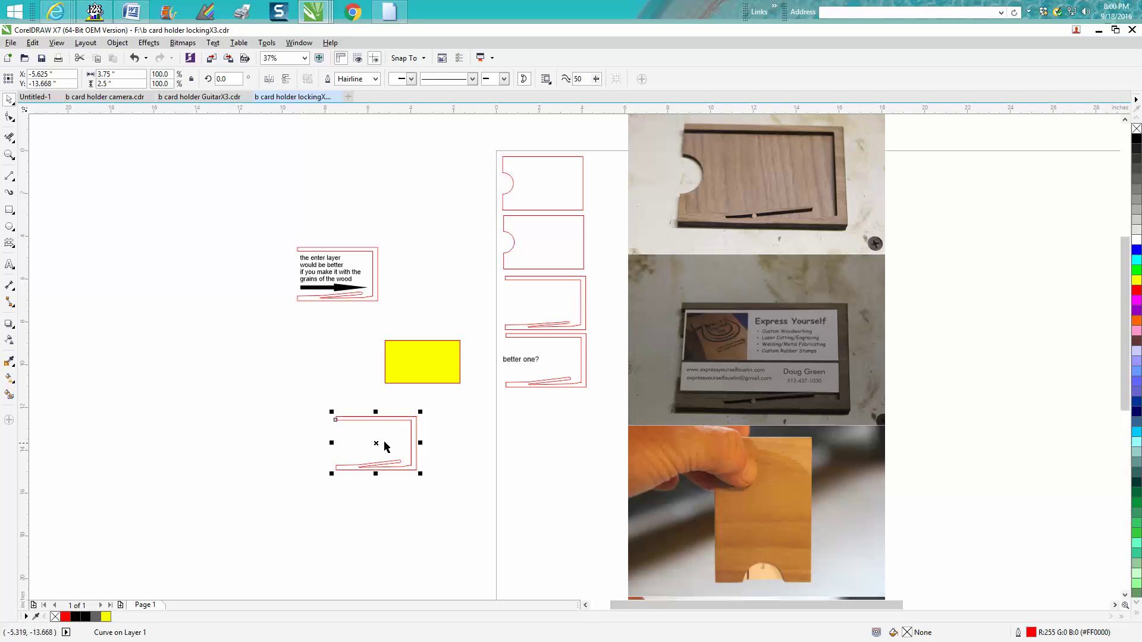
Draw a circle about 3.135 inches in diameter immediately right of the copied spring frame.
{"action": "left_click", "coordinate": [10, 154]}
{"action": "left_click_drag", "start_coordinate": [310, 385], "coordinate": [526, 504]}
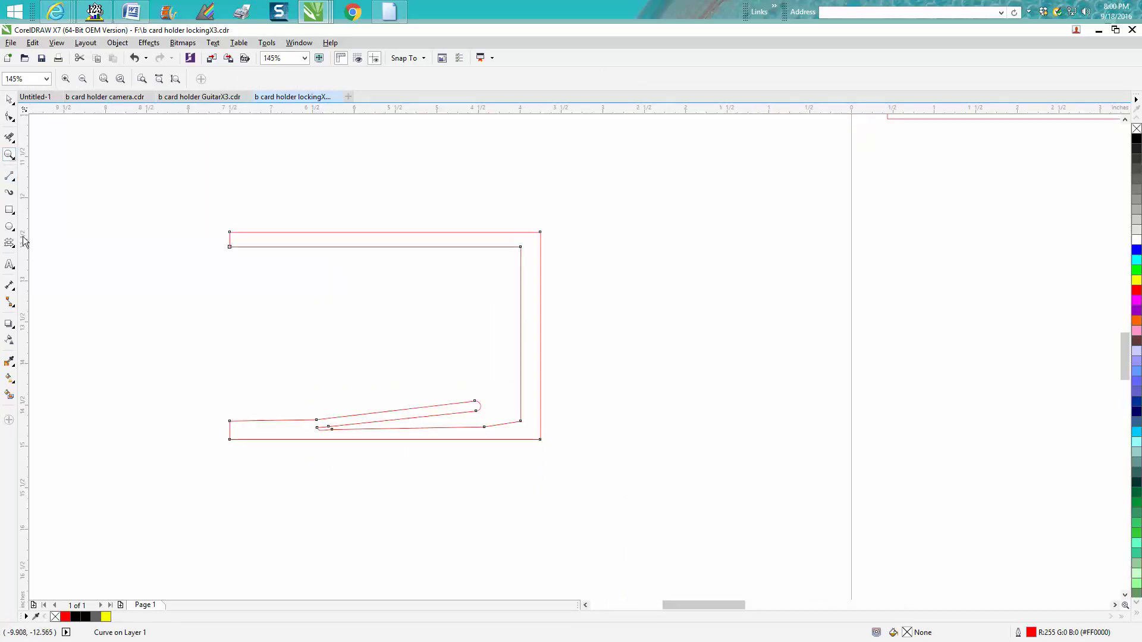
{"action": "left_click", "coordinate": [10, 210]}
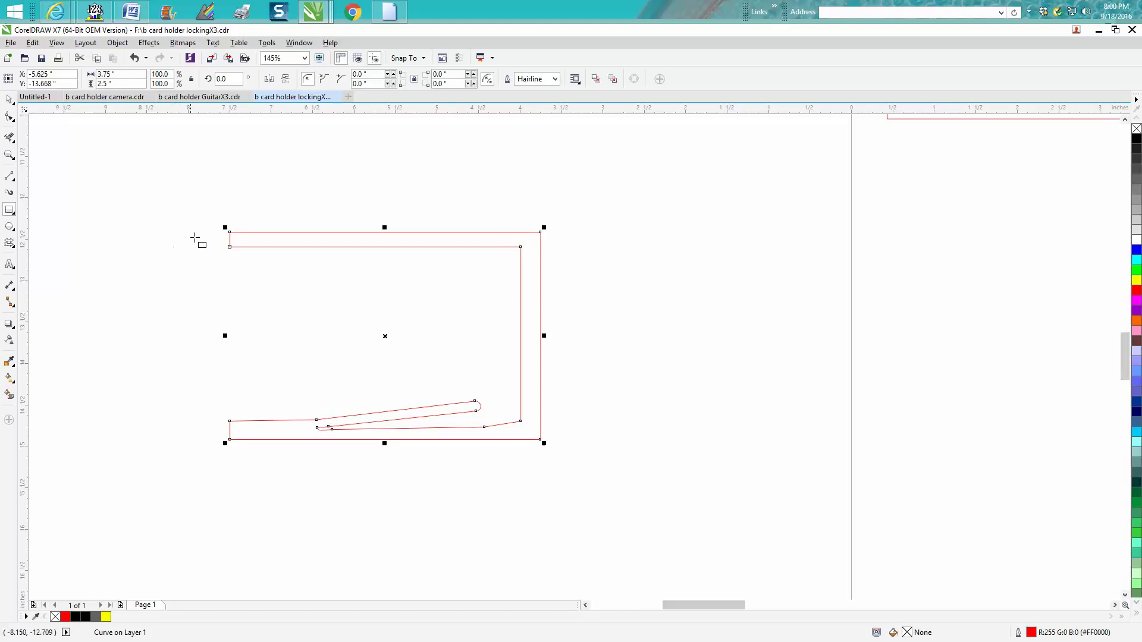
{"action": "left_click", "coordinate": [10, 227]}
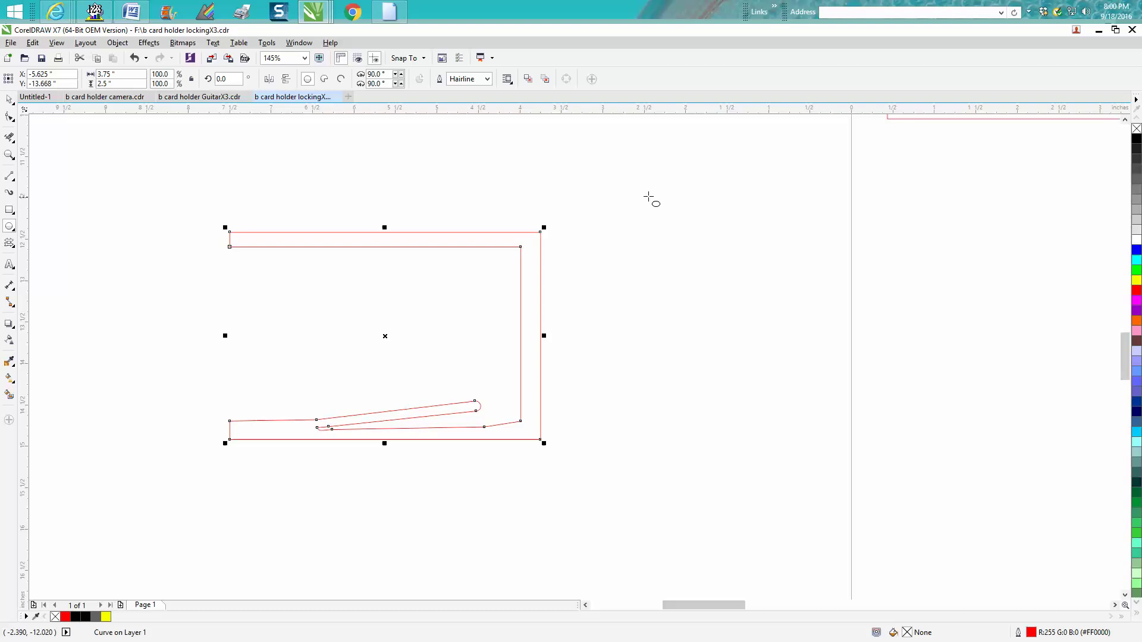
{"action": "left_click_drag", "start_coordinate": [807, 249], "coordinate": [630, 508]}
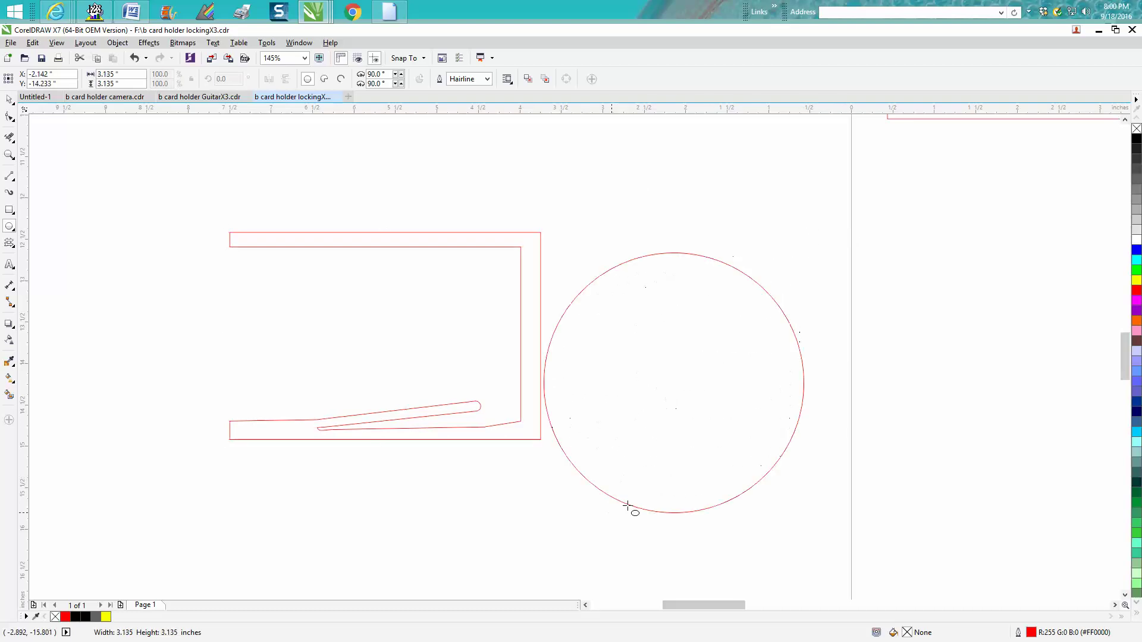
Duplicate the circle and place the pair side by side over the copied frame with their edges nearly touching.
{"action": "scroll", "coordinate": [904, 419], "scroll_direction": "down", "scroll_amount": 2}
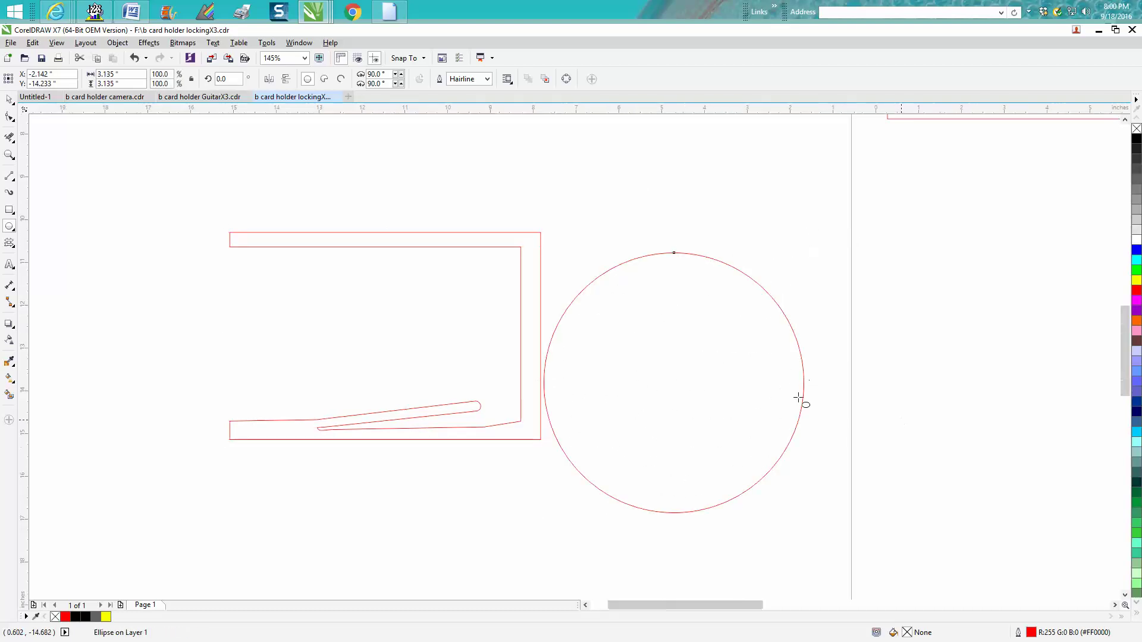
{"action": "left_click", "coordinate": [9, 99]}
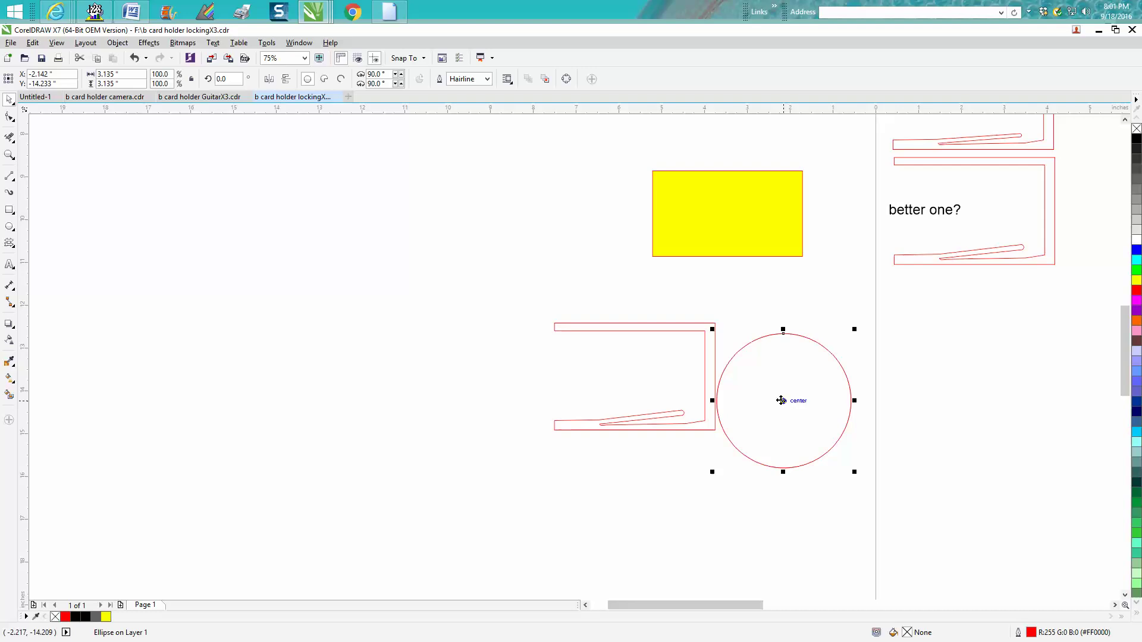
{"action": "left_click_drag", "start_coordinate": [780, 401], "coordinate": [957, 401]}
{"action": "left_click_drag", "start_coordinate": [706, 316], "coordinate": [1069, 495]}
{"action": "left_click_drag", "start_coordinate": [852, 401], "coordinate": [655, 374]}
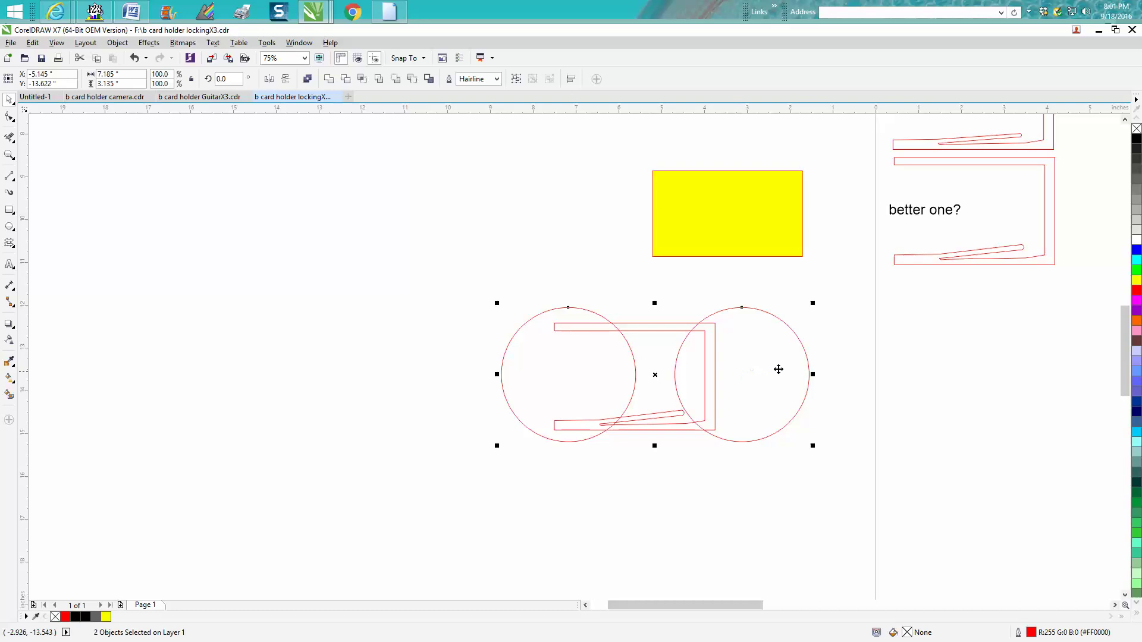
{"action": "left_click", "coordinate": [809, 371]}
{"action": "left_click_drag", "start_coordinate": [746, 376], "coordinate": [710, 375]}
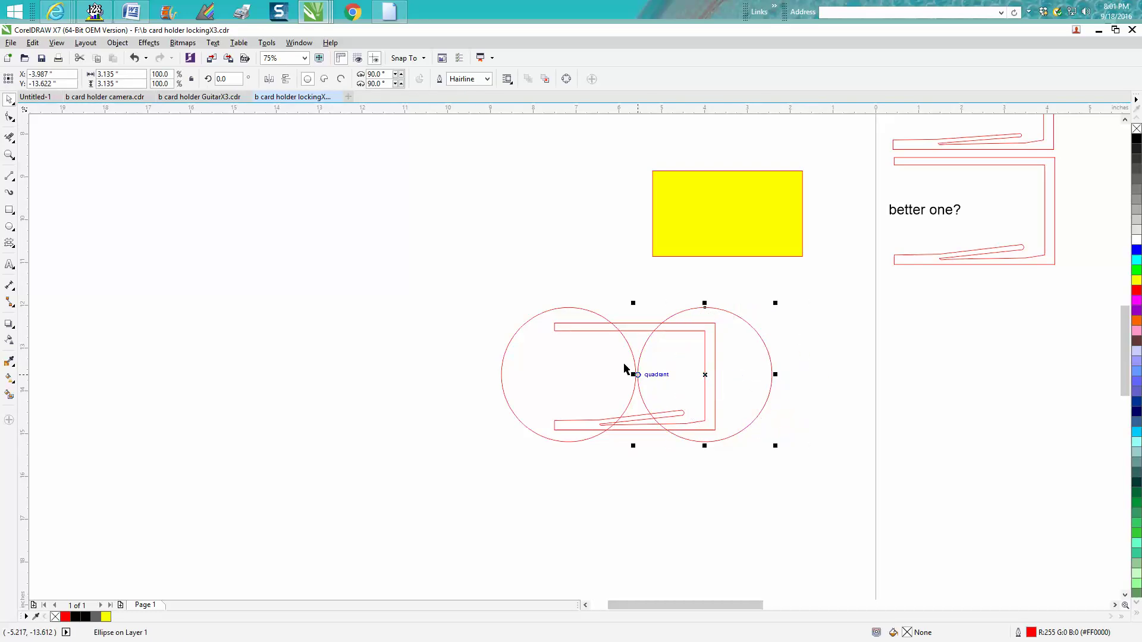
Move the copied frame off the two circles to the empty area at their upper left.
{"action": "left_click_drag", "start_coordinate": [483, 288], "coordinate": [782, 455]}
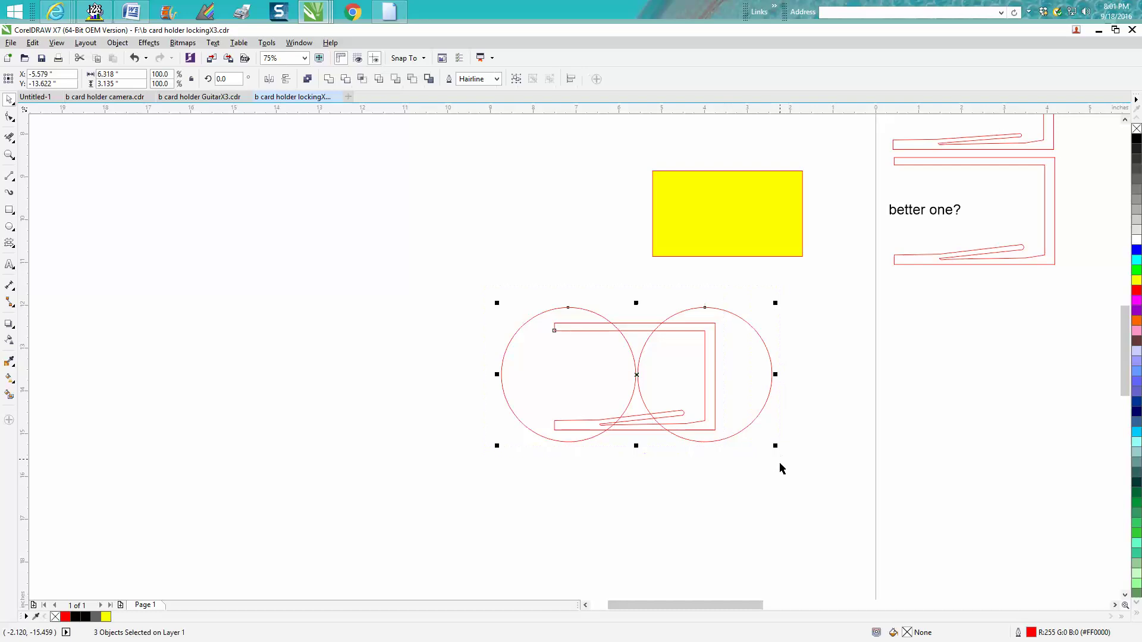
{"action": "left_click", "coordinate": [643, 320]}
{"action": "left_click_drag", "start_coordinate": [648, 324], "coordinate": [394, 173]}
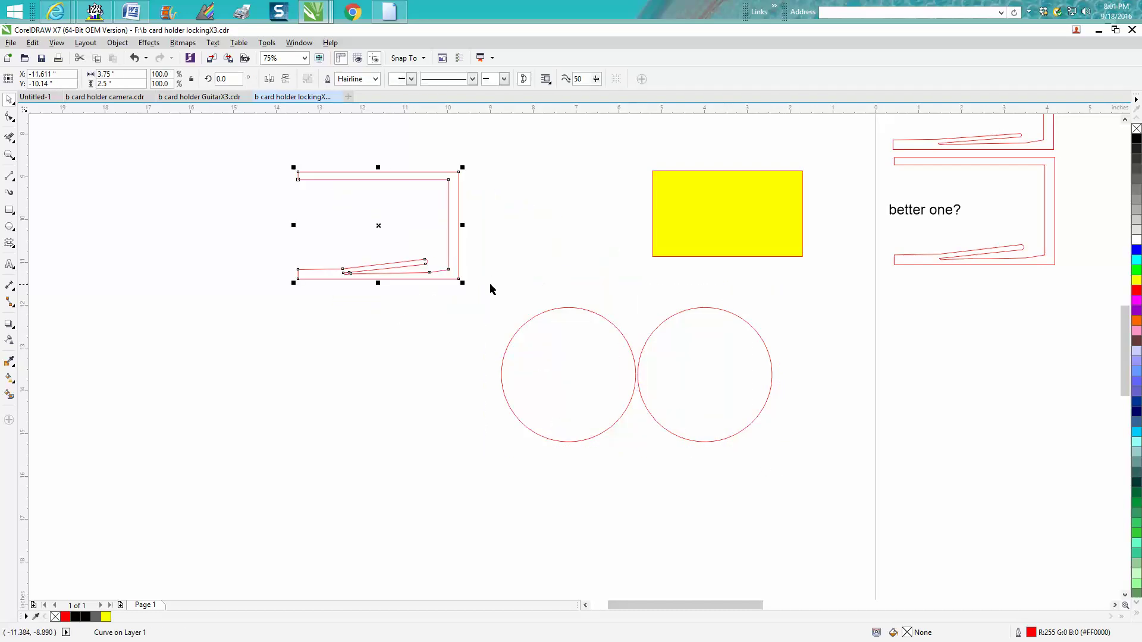
Draw a square of about 2.375 inches and centre it where the two circles nearly meet.
{"action": "left_click", "coordinate": [10, 210]}
{"action": "left_click_drag", "start_coordinate": [437, 354], "coordinate": [539, 456]}
{"action": "left_click_drag", "start_coordinate": [488, 403], "coordinate": [634, 378]}
Move the copied frame back over the circles, roughly centred on the square.
{"action": "left_click", "coordinate": [14, 101]}
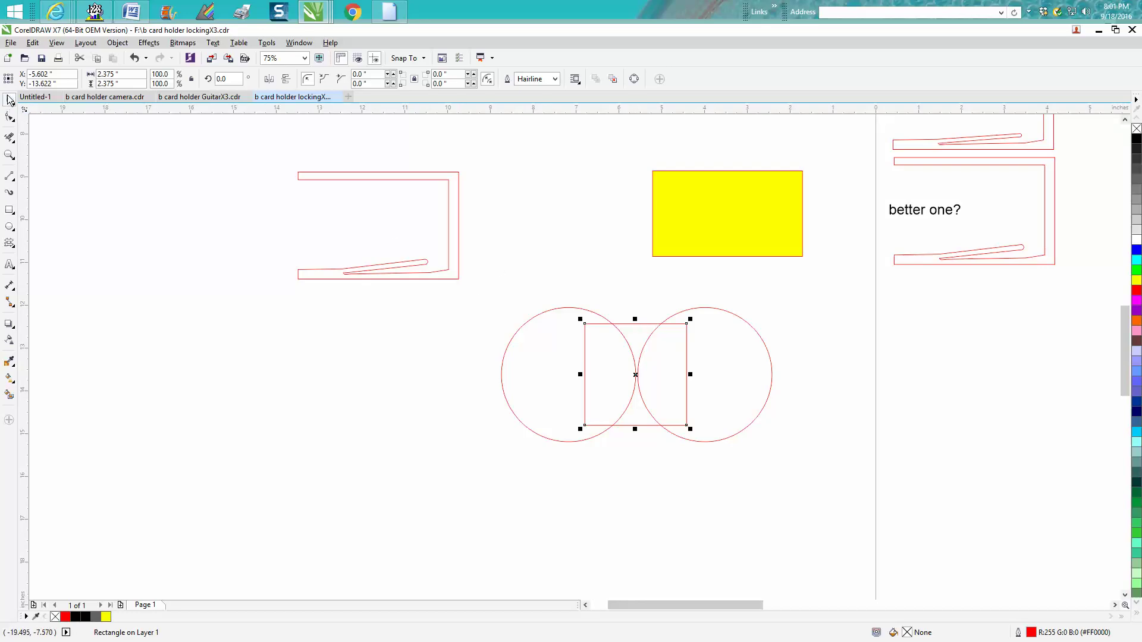
{"action": "left_click", "coordinate": [364, 179]}
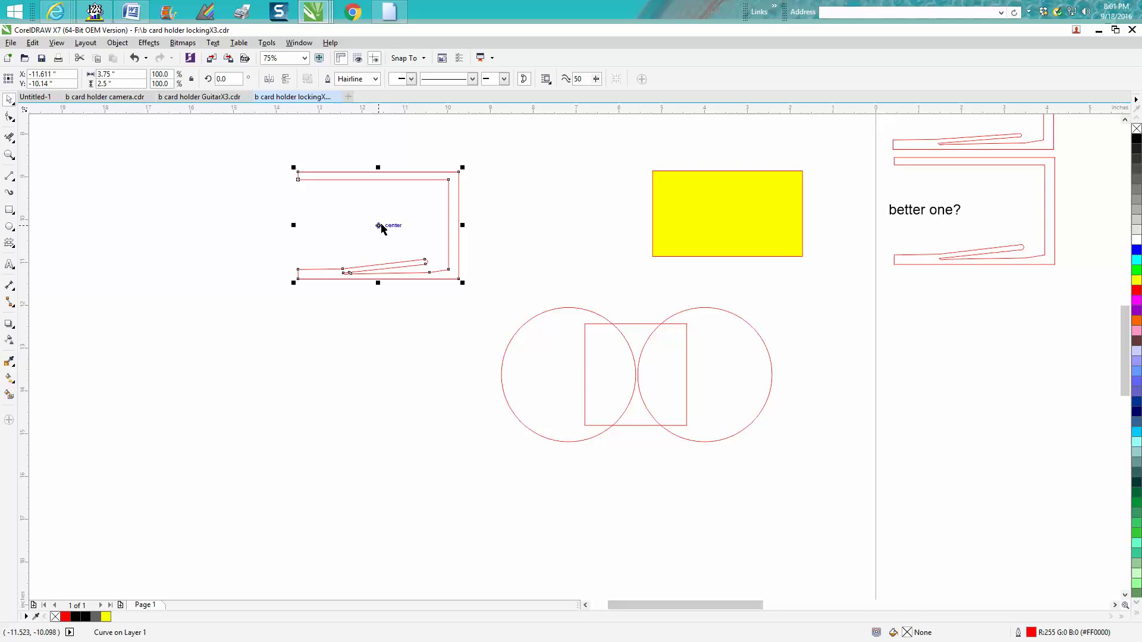
{"action": "left_click_drag", "start_coordinate": [448, 284], "coordinate": [636, 381]}
Stretch the square vertically to about 2.917 inches tall so it extends past the frame's upper and lower edges.
{"action": "left_click", "coordinate": [641, 315]}
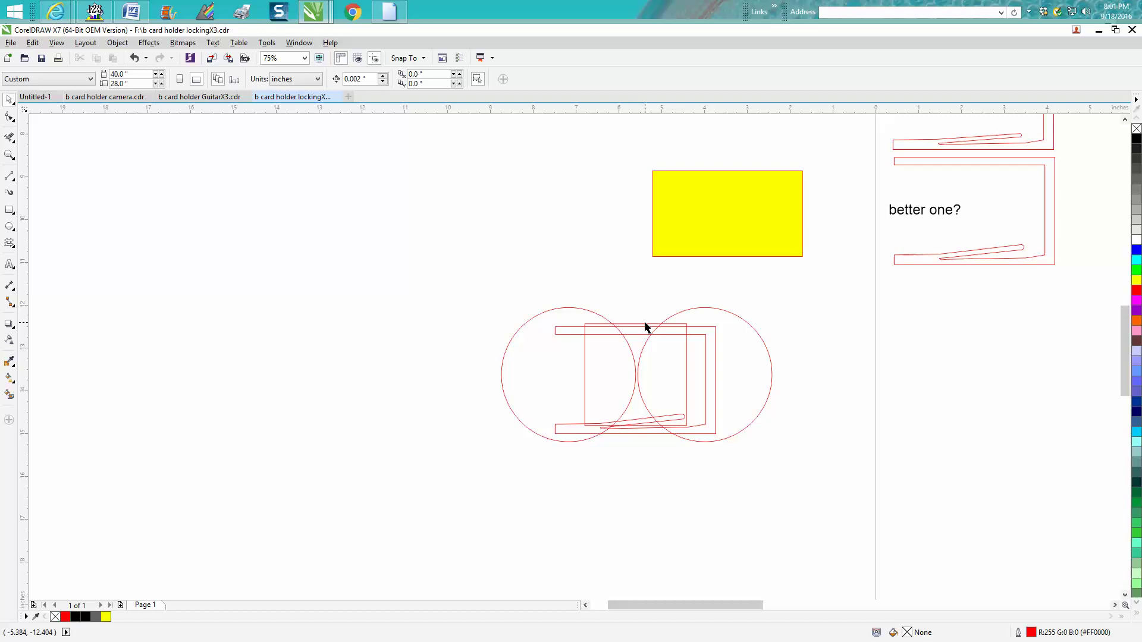
{"action": "left_click", "coordinate": [647, 326]}
{"action": "left_click_drag", "start_coordinate": [635, 324], "coordinate": [636, 311]}
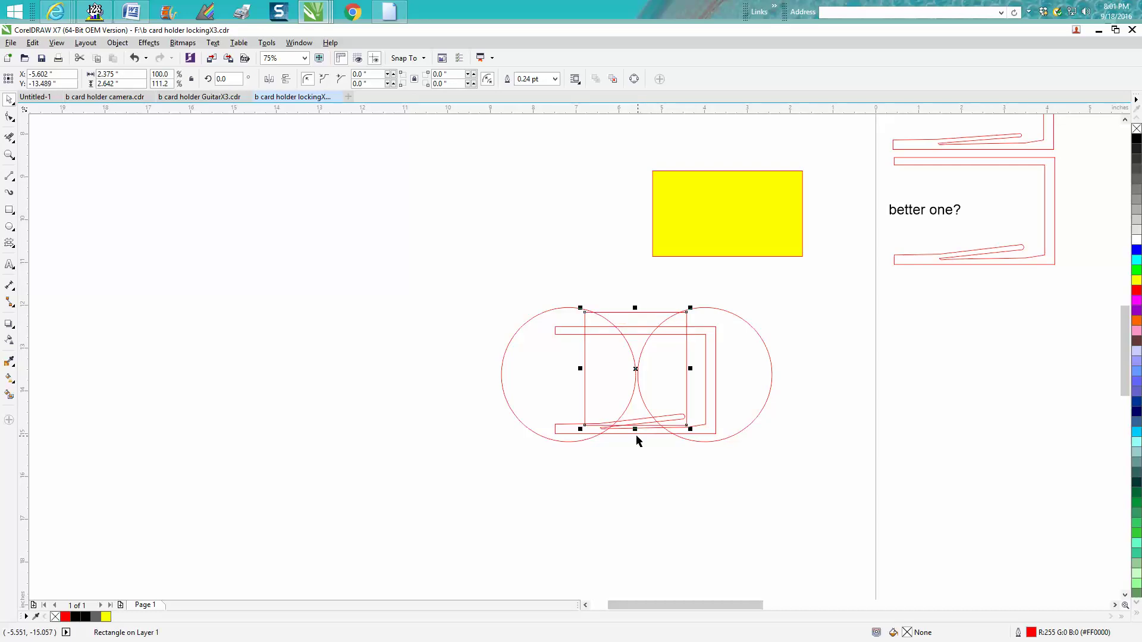
{"action": "left_click_drag", "start_coordinate": [635, 426], "coordinate": [631, 441]}
{"action": "left_click_drag", "start_coordinate": [632, 319], "coordinate": [630, 311]}
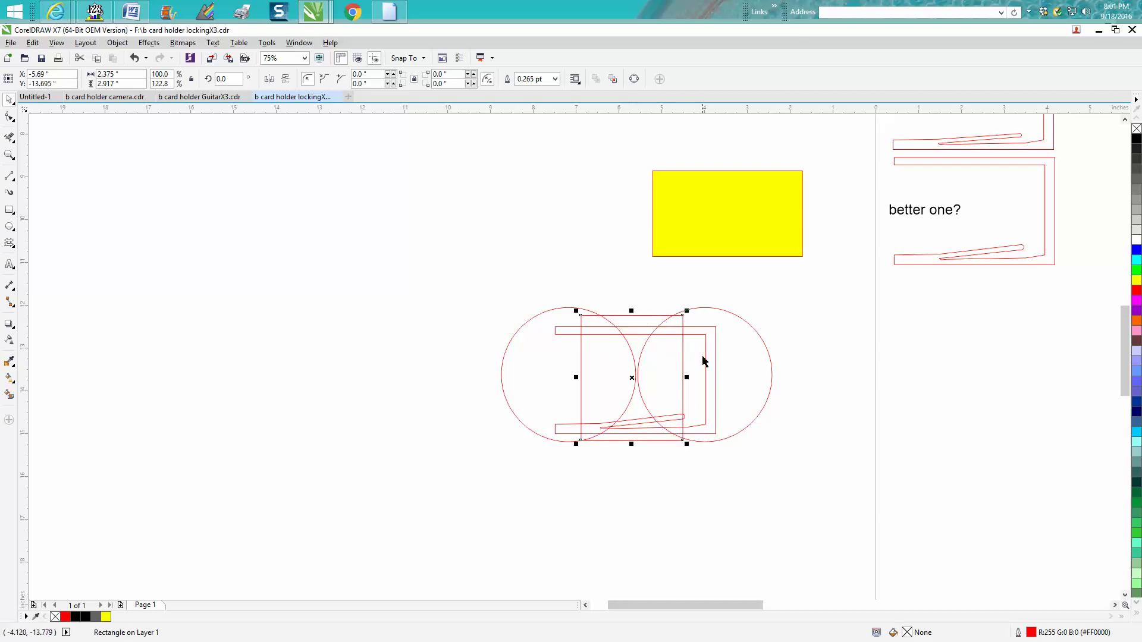
Move the copied frame clear of the circles and rectangle, to their upper left.
{"action": "left_click", "coordinate": [700, 337]}
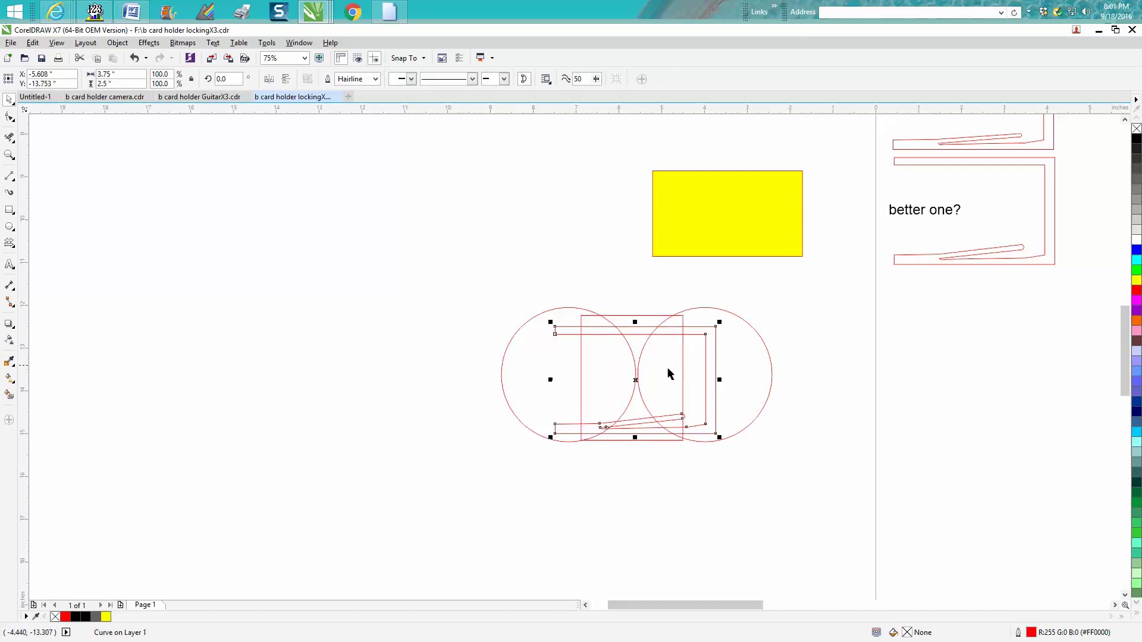
{"action": "left_click_drag", "start_coordinate": [587, 367], "coordinate": [360, 282]}
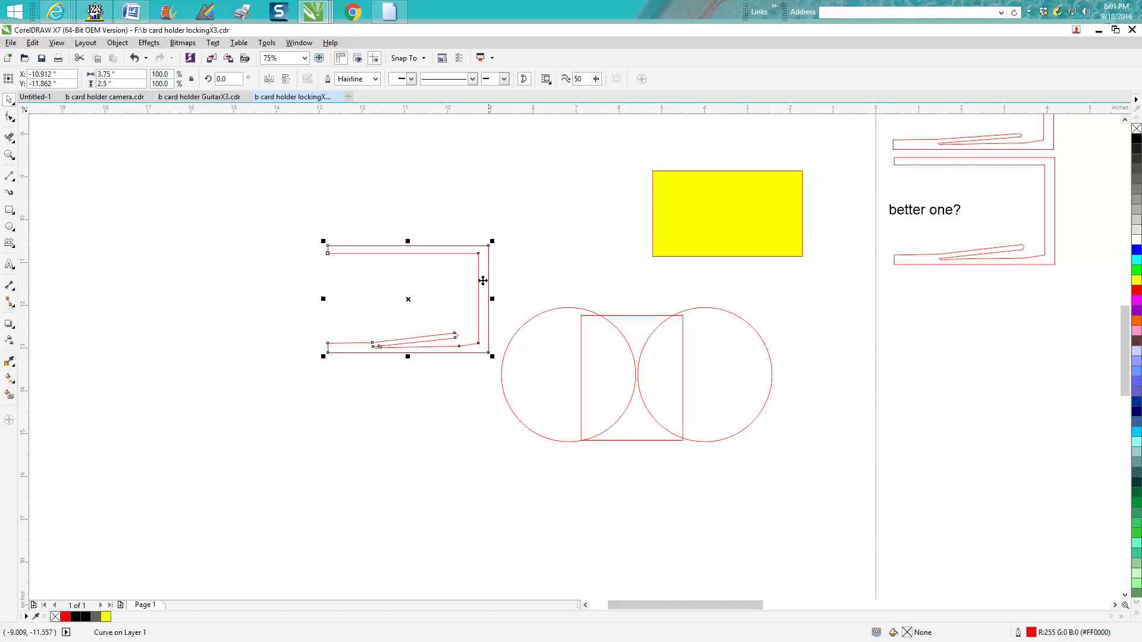
Weld the two circles and the rectangle into one outline and delete the welded shape.
{"action": "left_click_drag", "start_coordinate": [795, 291], "coordinate": [501, 476]}
{"action": "left_click", "coordinate": [329, 78]}
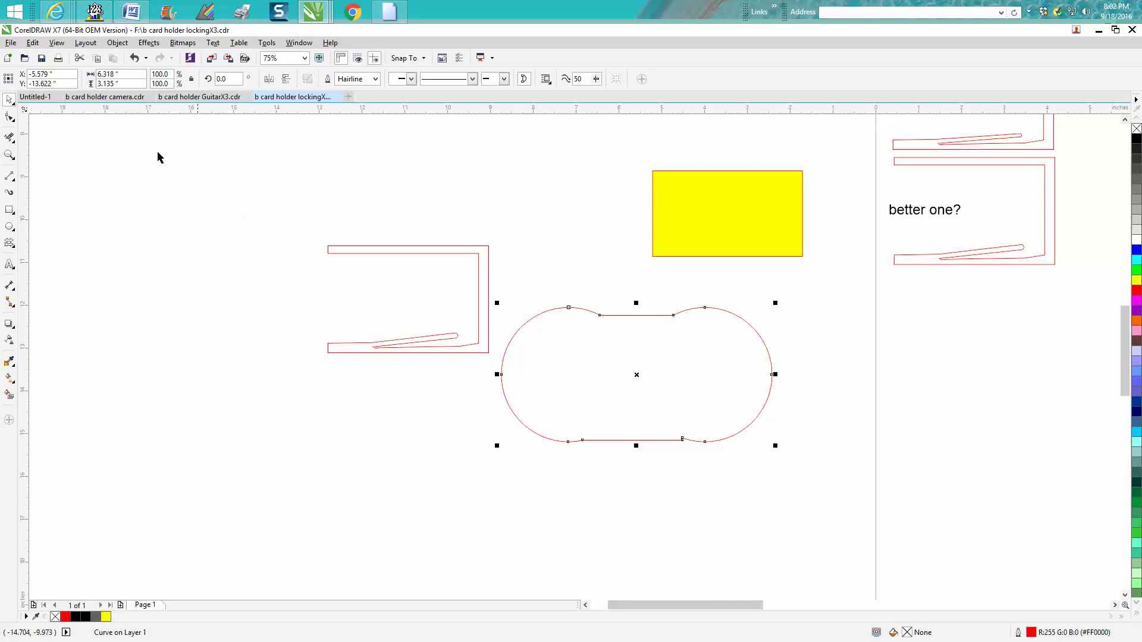
{"action": "left_click", "coordinate": [641, 373]}
{"action": "key", "text": "Delete"}
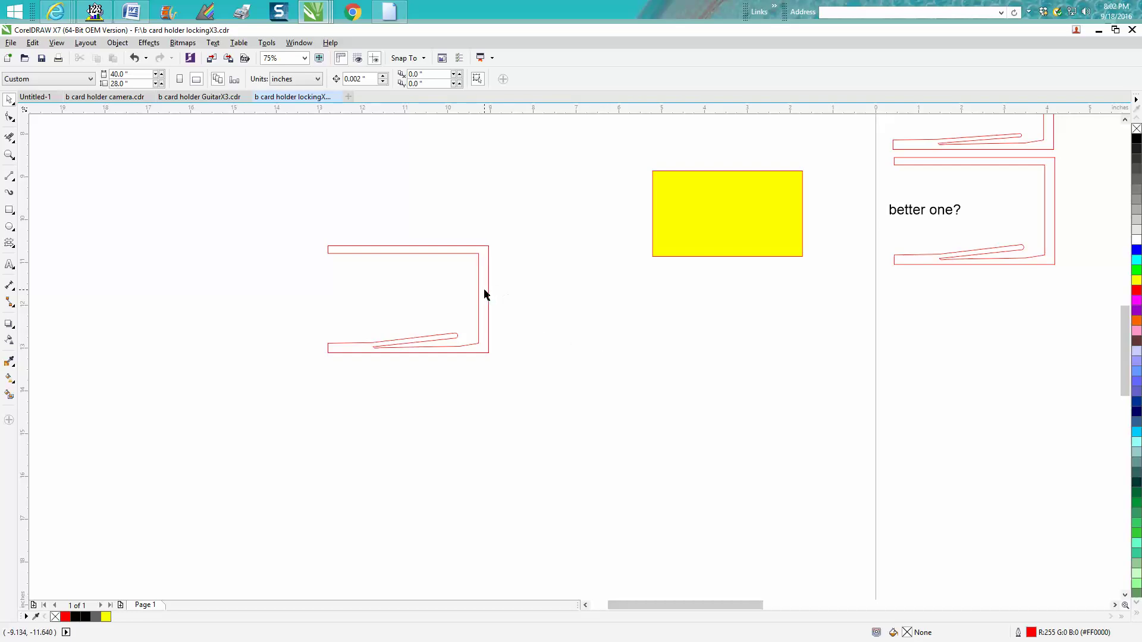
Examine the uppermost notched card outline on the page up close and compare it with the other layers and photos.
{"action": "scroll", "coordinate": [517, 295], "scroll_direction": "down", "scroll_amount": 2}
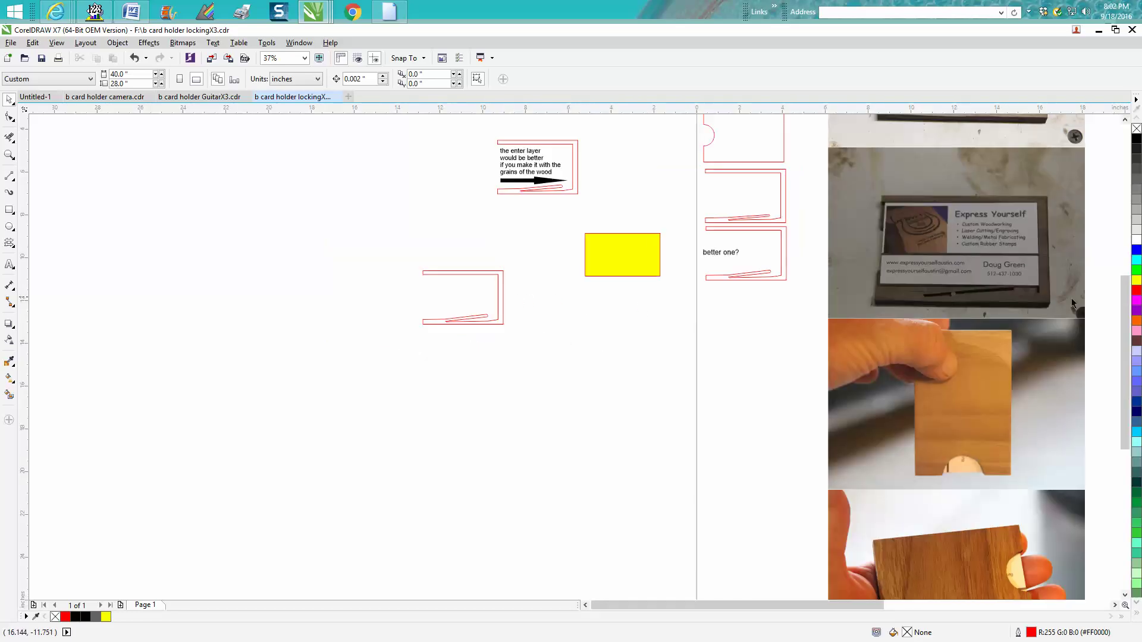
{"action": "left_click_drag", "start_coordinate": [1125, 332], "coordinate": [1128, 286]}
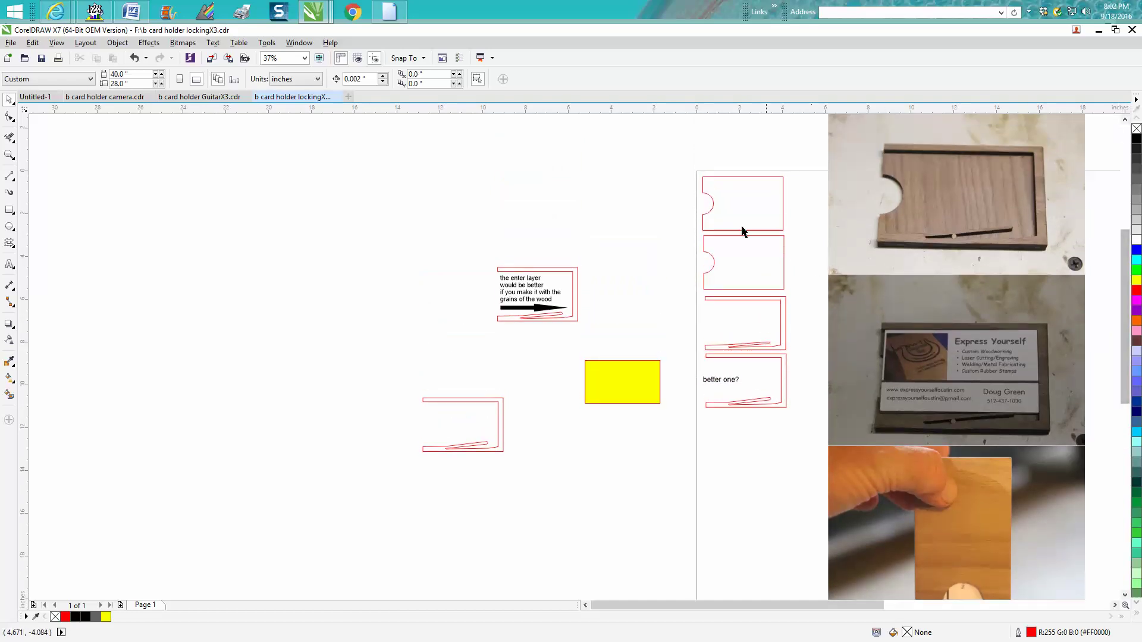
{"action": "left_click_drag", "start_coordinate": [662, 143], "coordinate": [818, 238]}
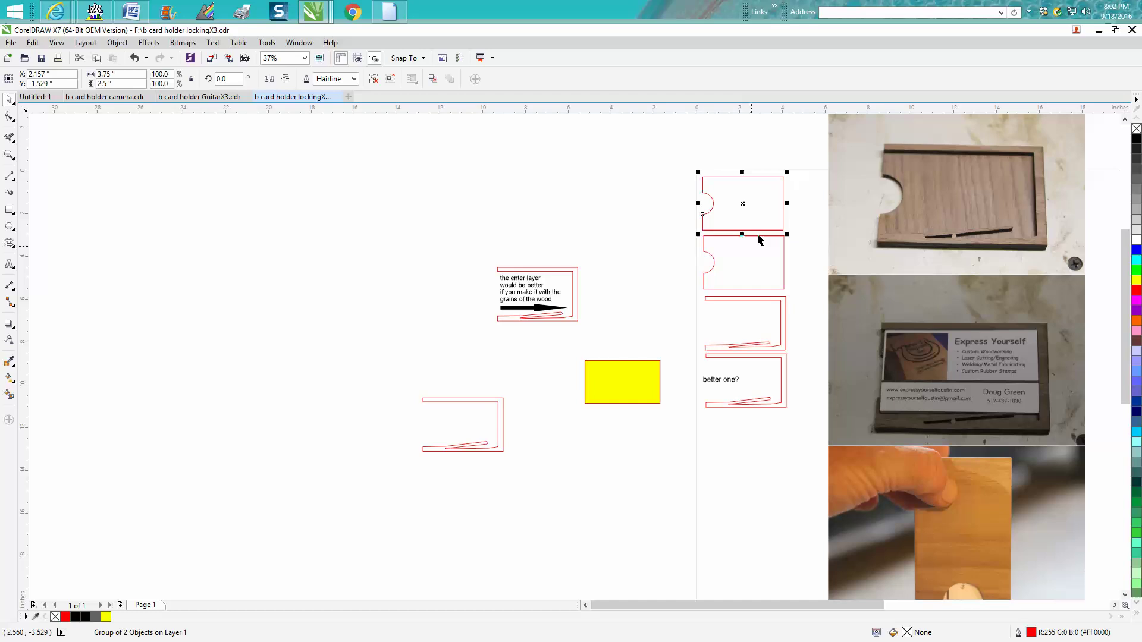
{"action": "left_click", "coordinate": [10, 154]}
{"action": "left_click_drag", "start_coordinate": [693, 162], "coordinate": [809, 244]}
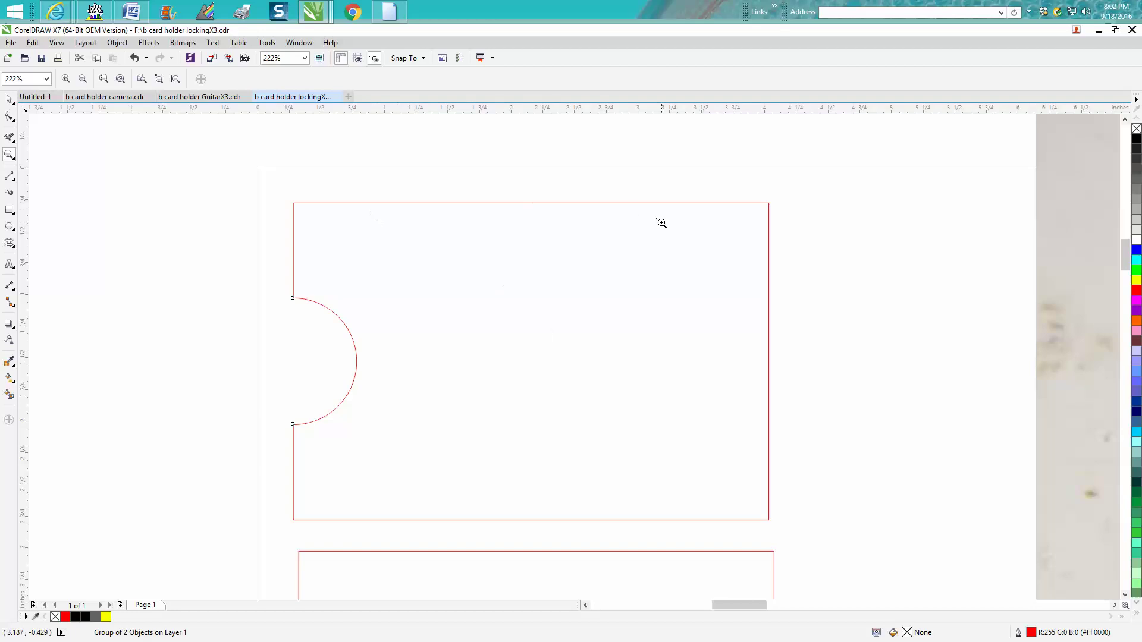
{"action": "scroll", "coordinate": [681, 234], "scroll_direction": "down", "scroll_amount": 6}
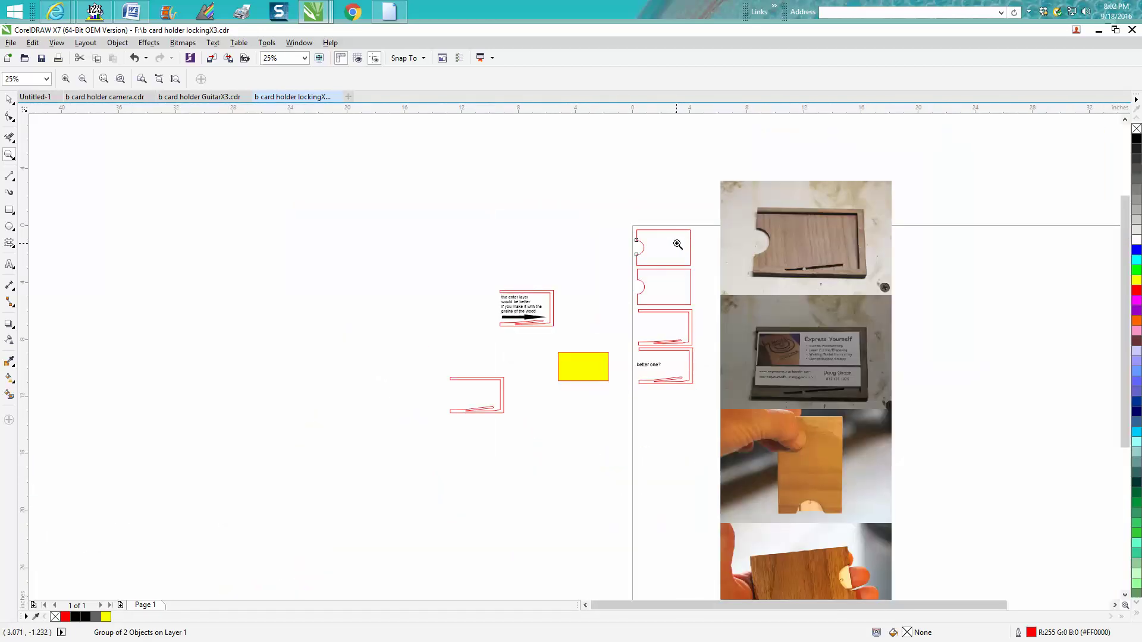